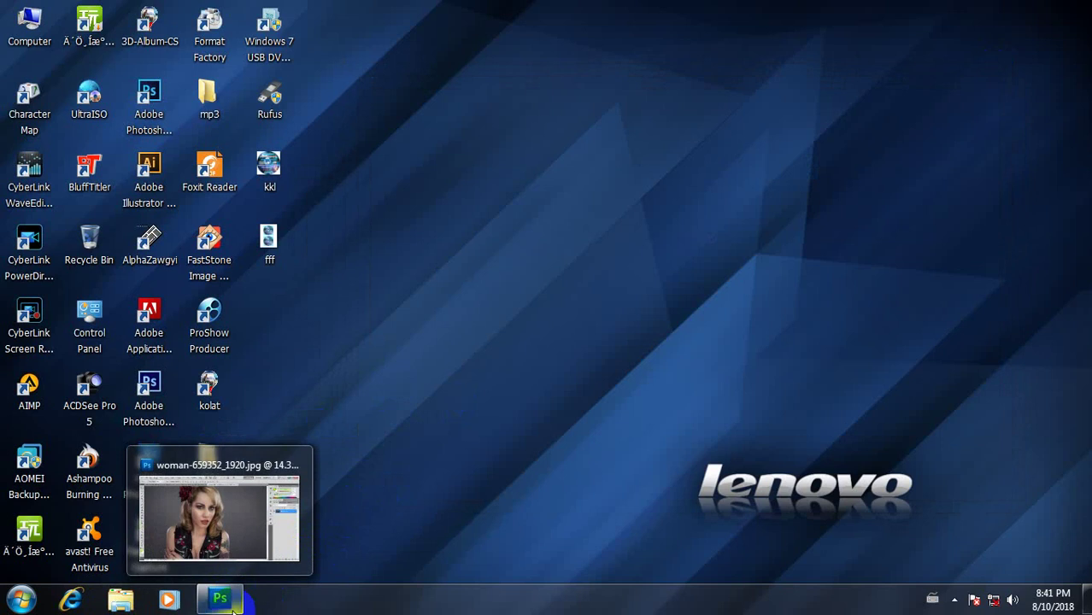
- Restore the Photoshop window showing woman-659352_1920.jpg from the Windows 7 taskbar
left_click(263, 554)
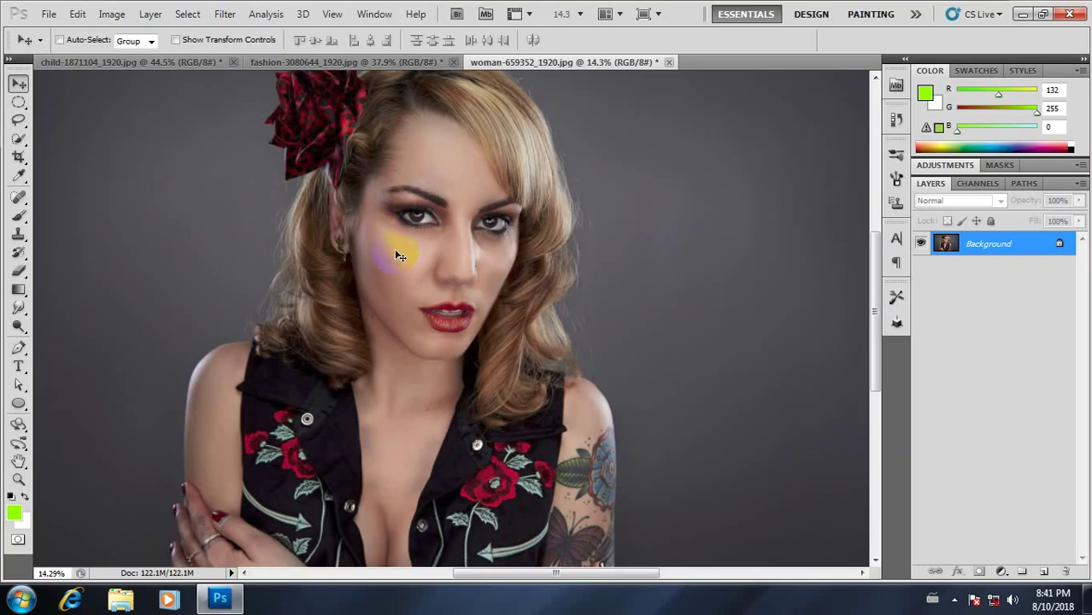
left_click(111, 14)
mouse_move(122, 54)
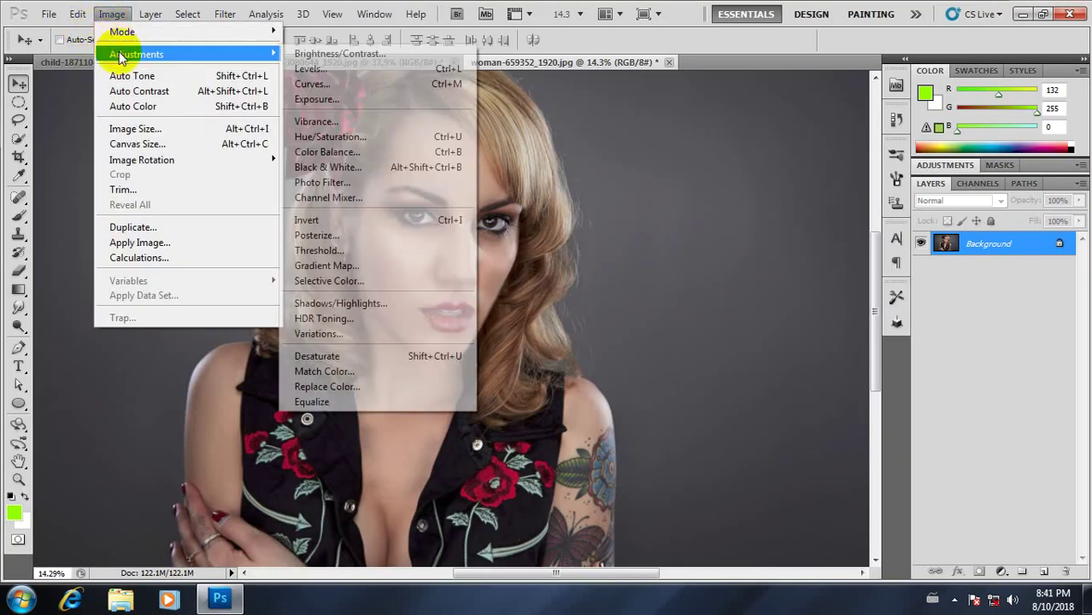
left_click(345, 75)
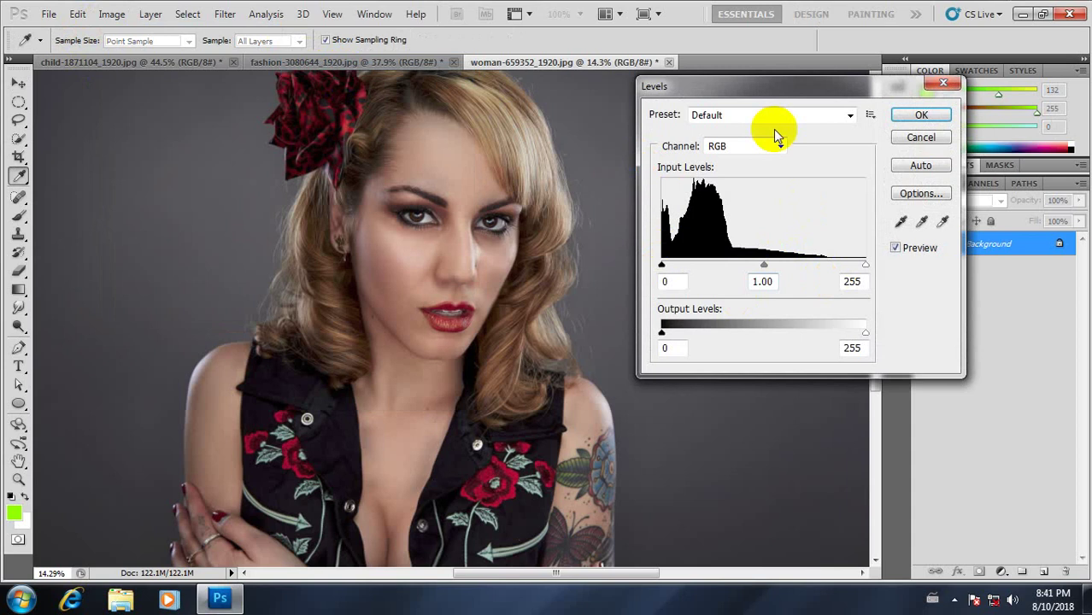
left_click_drag(902, 100, 666, 107)
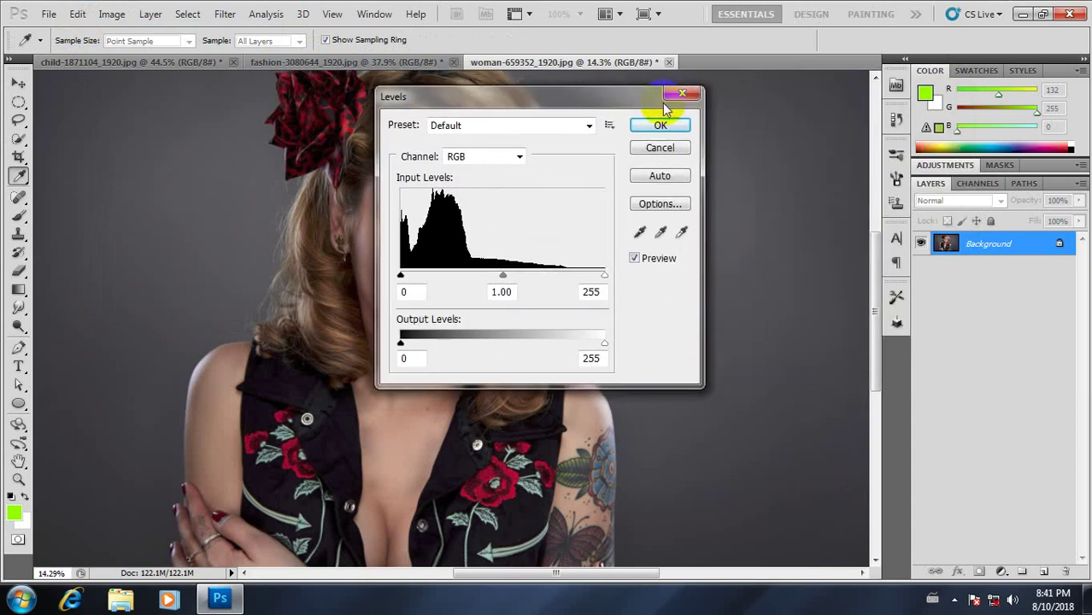
left_click(683, 95)
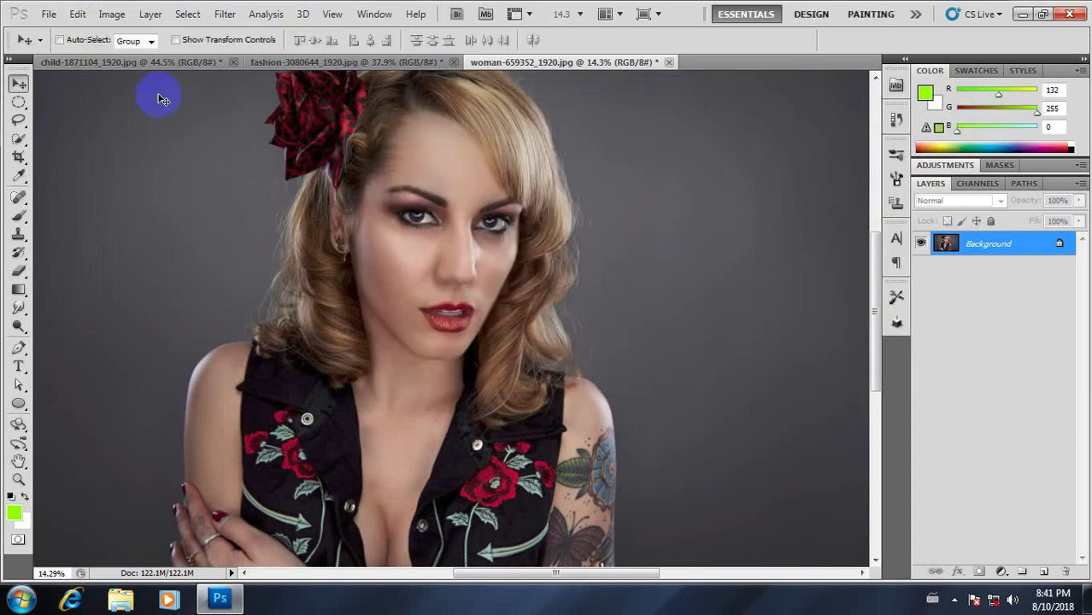
left_click(112, 14)
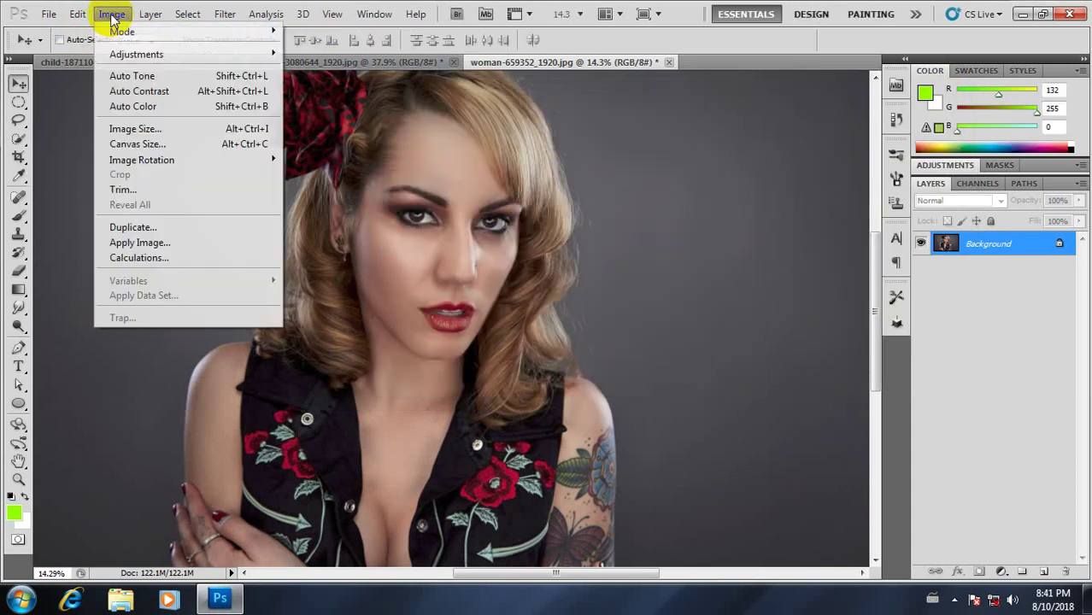
mouse_move(150, 54)
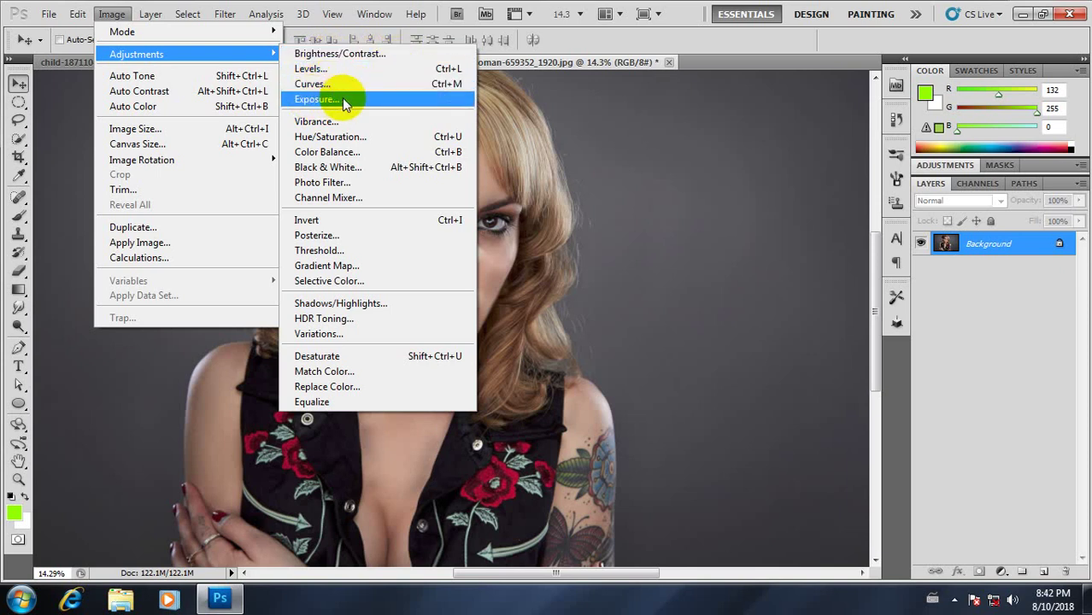
left_click(590, 113)
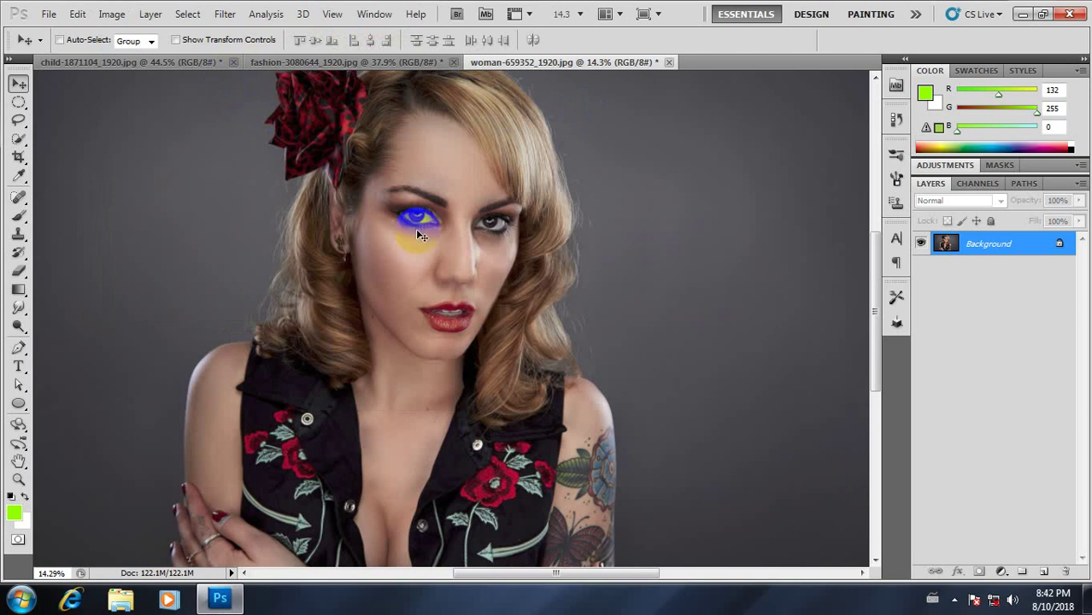
scroll(442, 258, "down", 3)
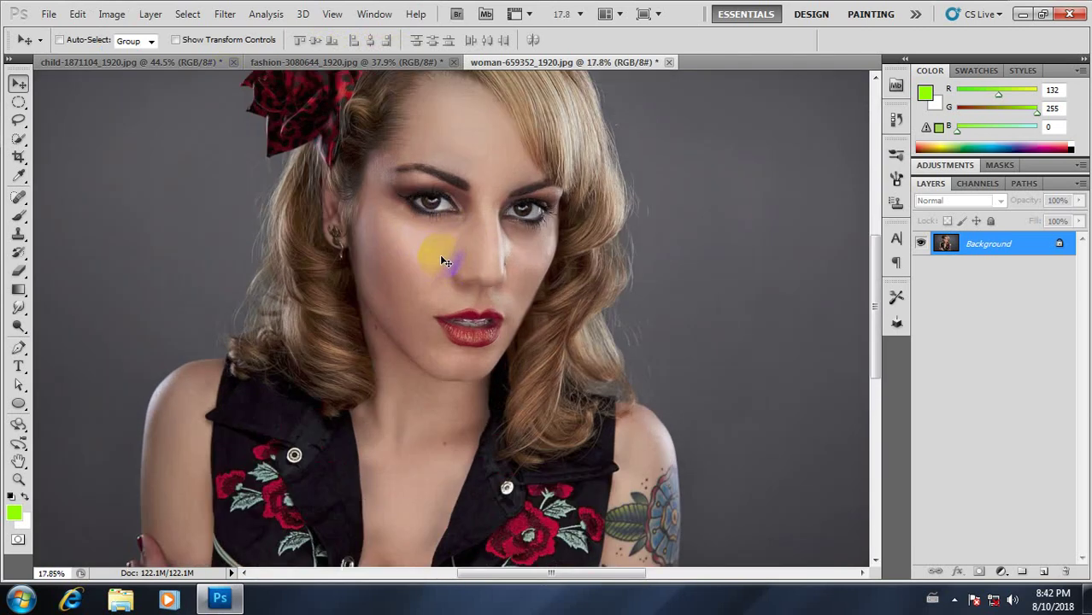
- Duplicate the Background layer to Layer 1, undoing an accidental change along the way
key("ctrl+j")
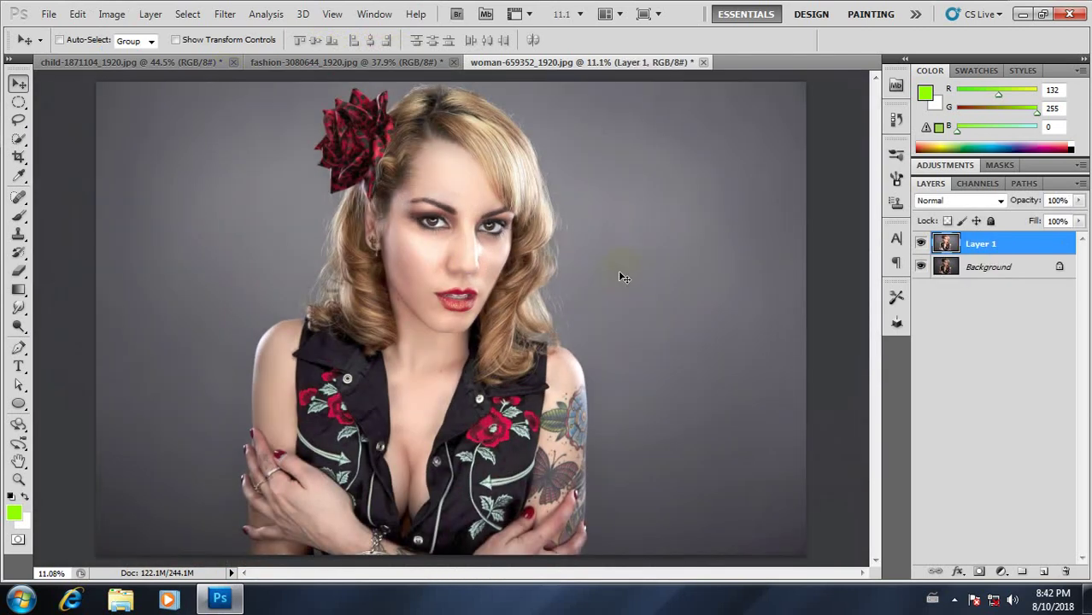
key("ctrl+f")
key("Delete")
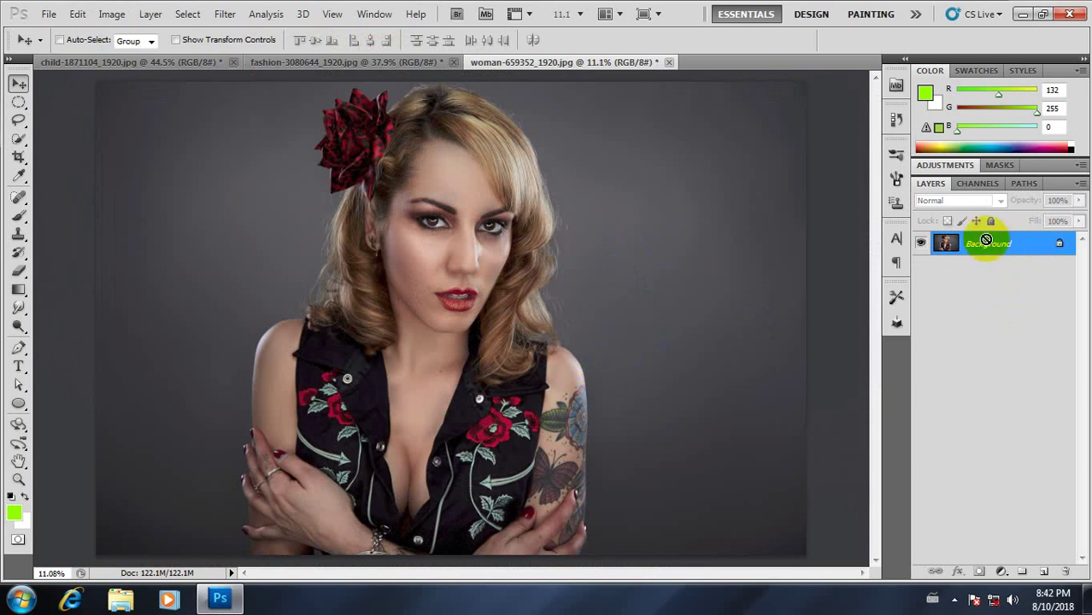
key("ctrl+j")
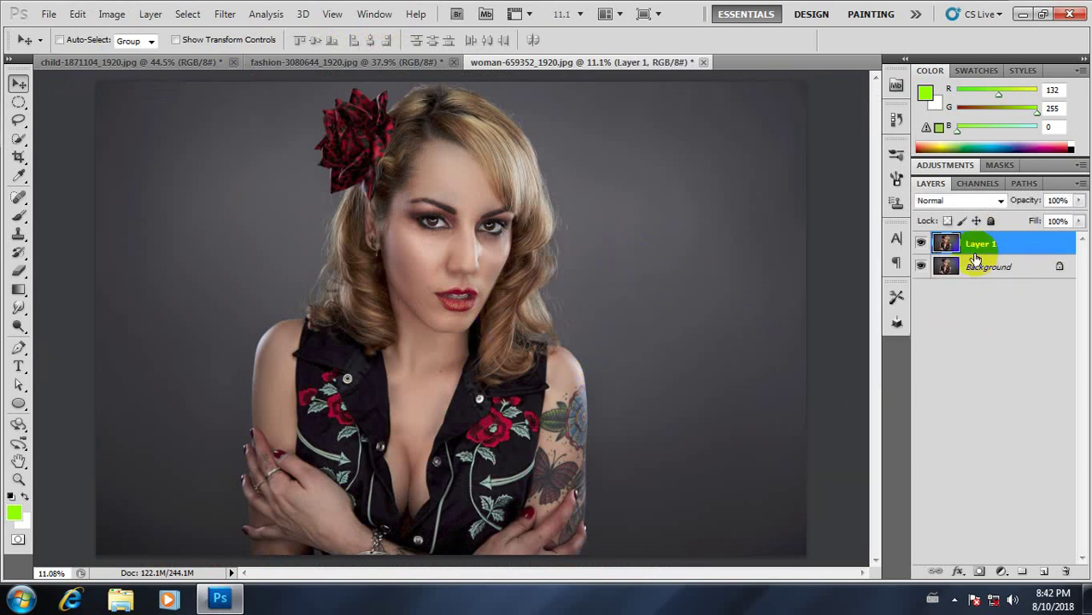
scroll(475, 248, "down", 2)
scroll(445, 254, "up", 3)
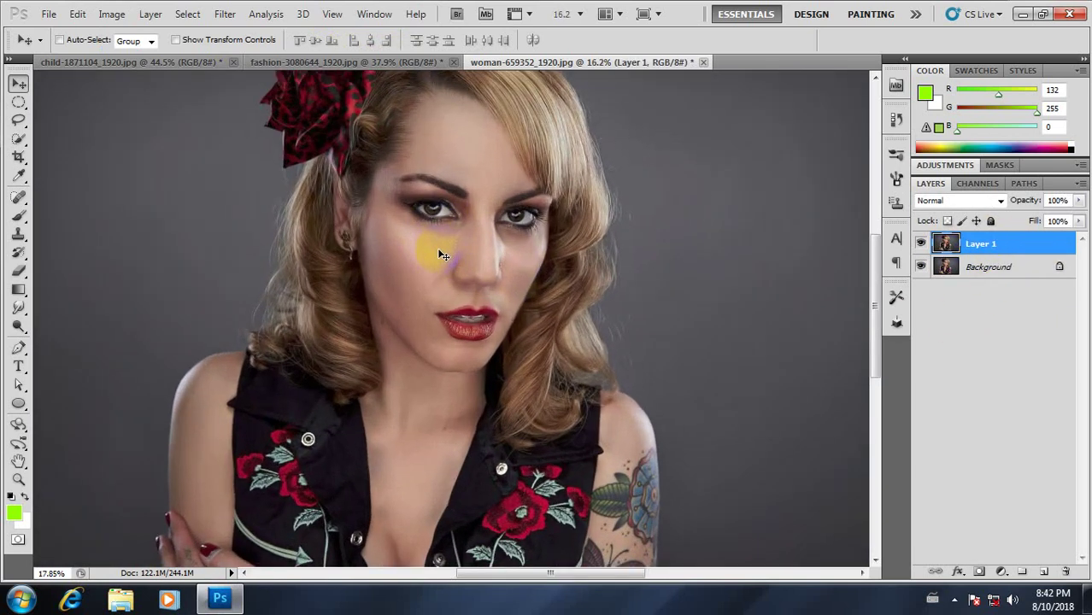
scroll(485, 221, "down", 2)
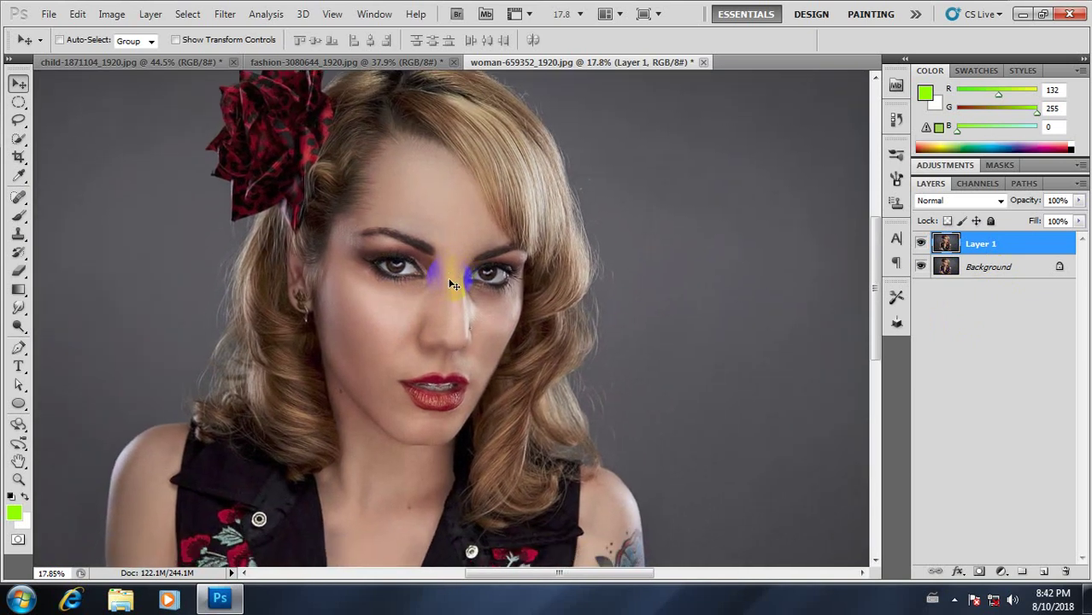
- Apply Brightness/Contrast to Layer 1 with Brightness 39 and Contrast -4
left_click(119, 19)
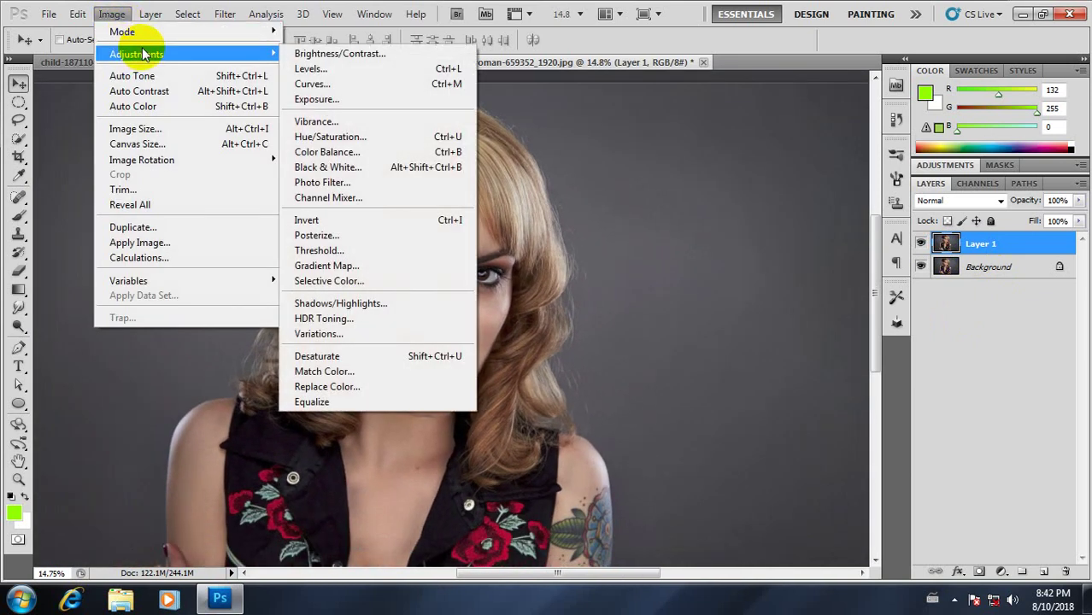
left_click(395, 57)
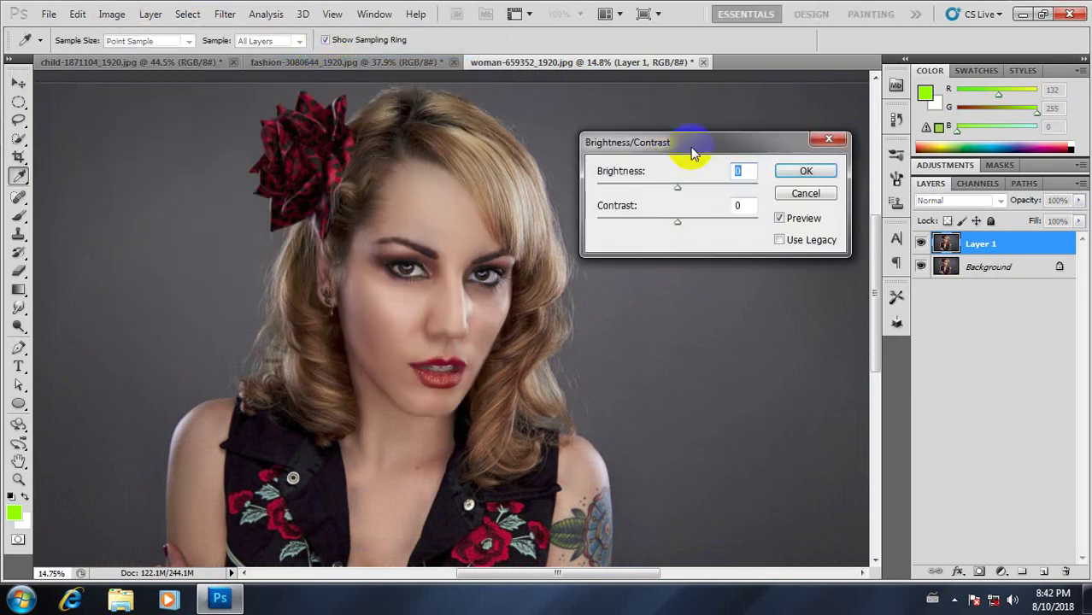
left_click_drag(694, 153, 688, 120)
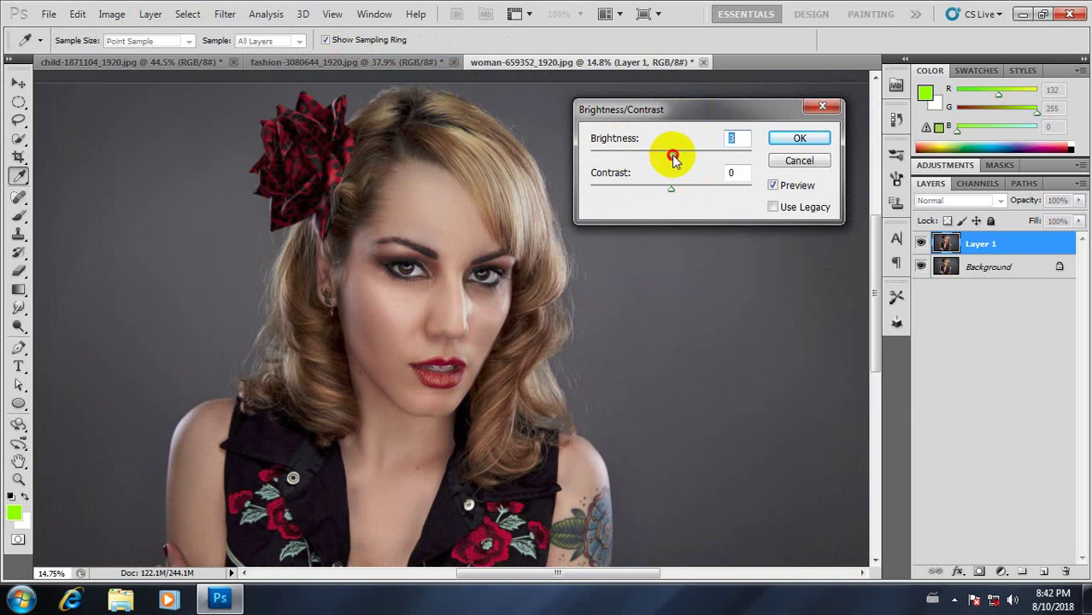
left_click_drag(675, 156, 687, 159)
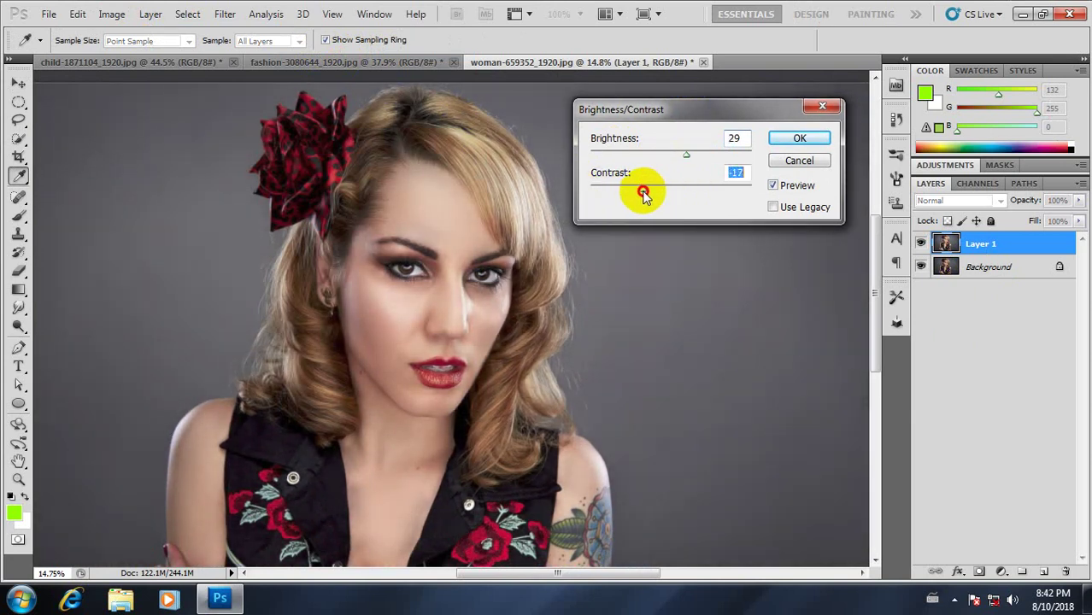
left_click_drag(644, 195, 590, 202)
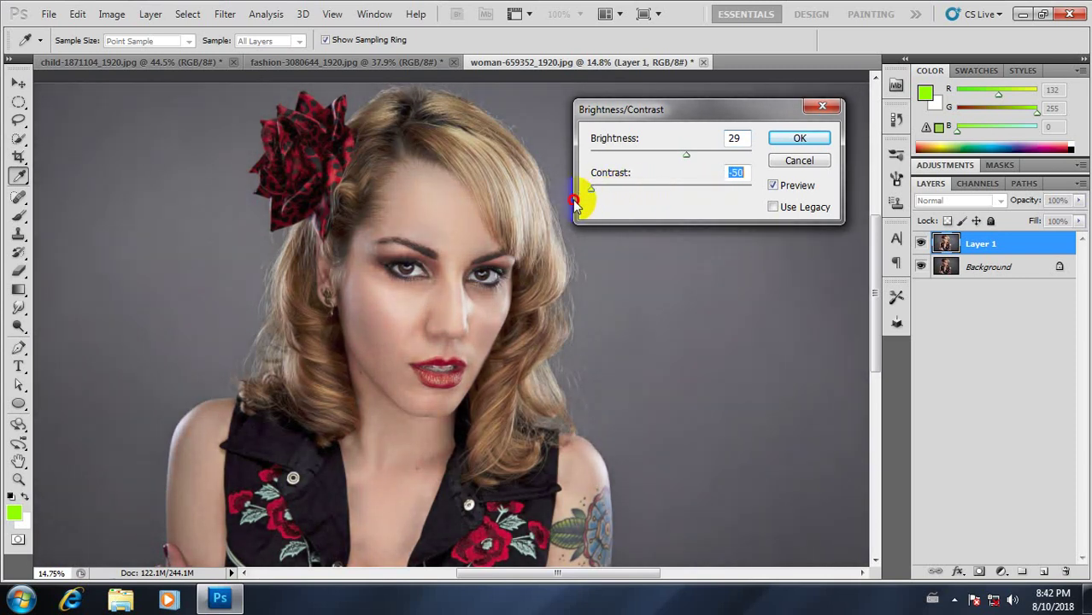
left_click_drag(608, 196, 691, 158)
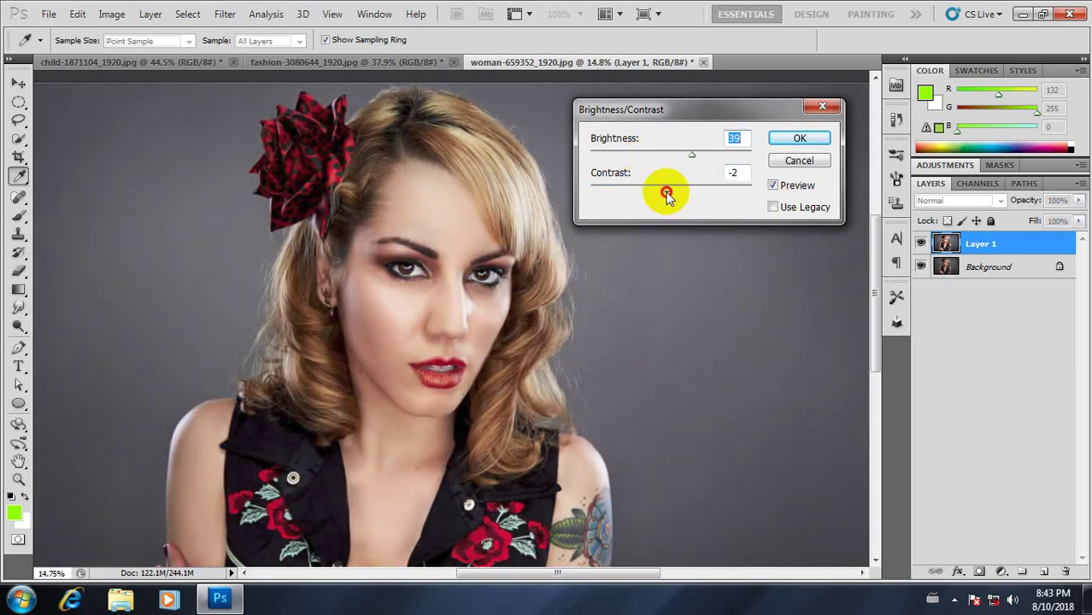
mouse_move(668, 196)
left_mouse_down()
mouse_move(690, 191)
mouse_move(665, 196)
left_mouse_up()
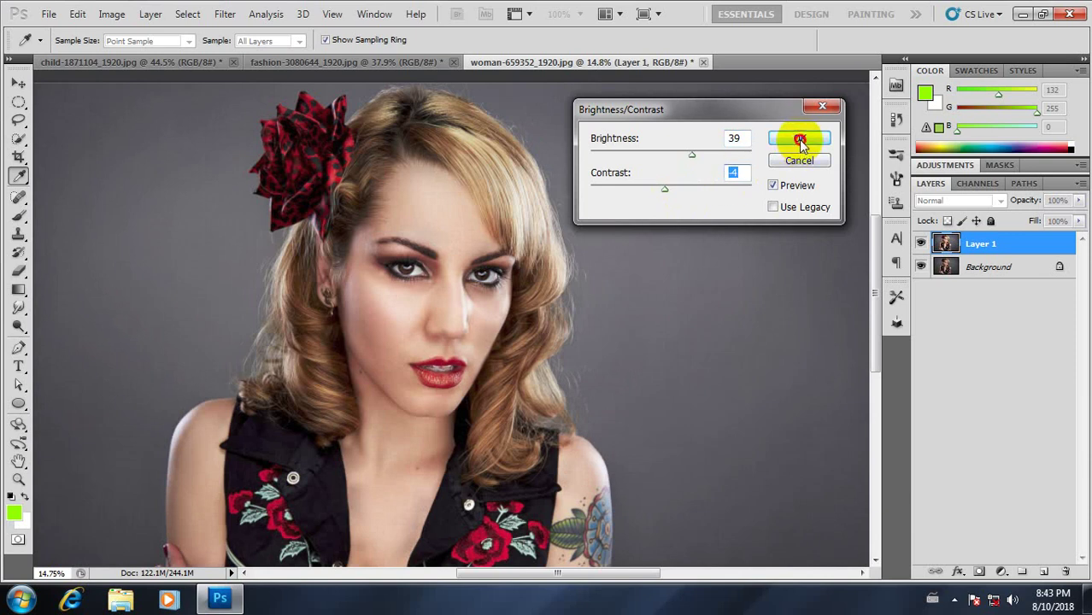
left_click(800, 140)
key("v")
scroll(462, 316, "down", 3)
scroll(470, 308, "up", 2)
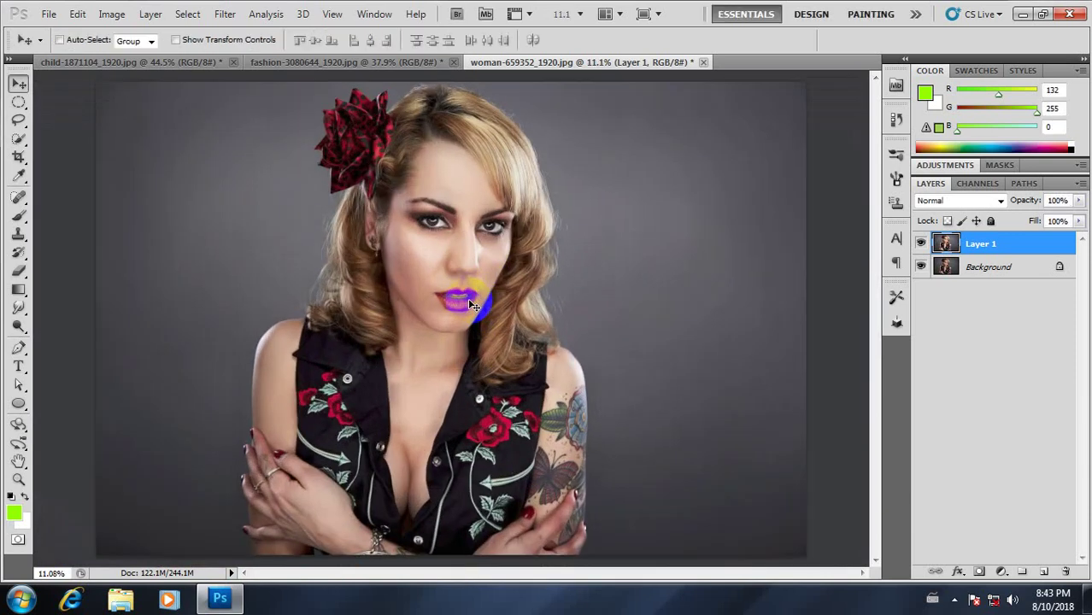
- Toggle Layer 1's visibility repeatedly to compare the brightened copy with the original
left_click(921, 244)
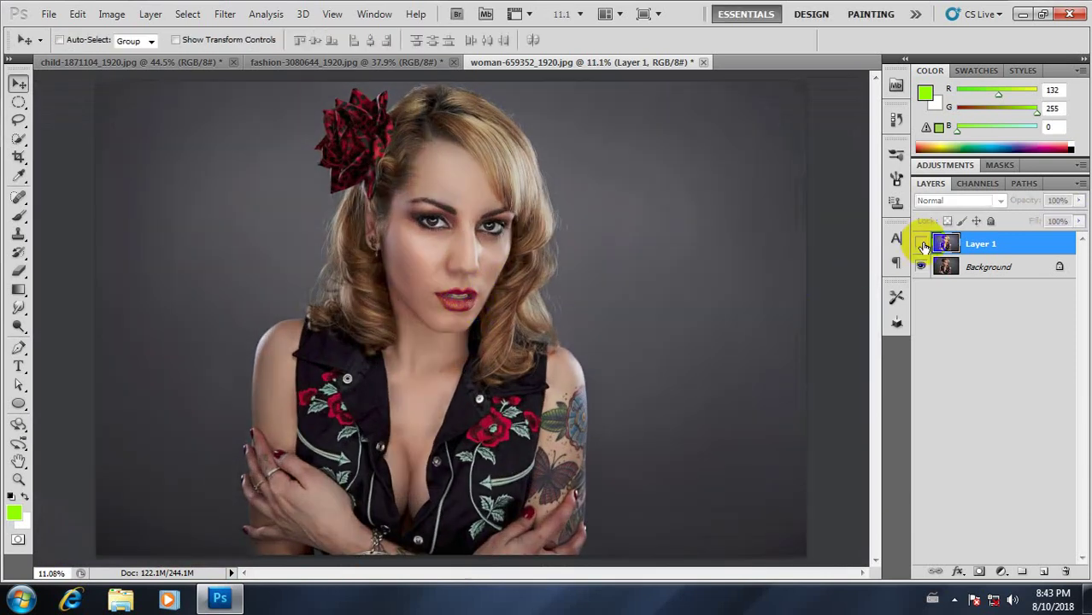
left_click(922, 244)
left_click(922, 244)
left_click(922, 245)
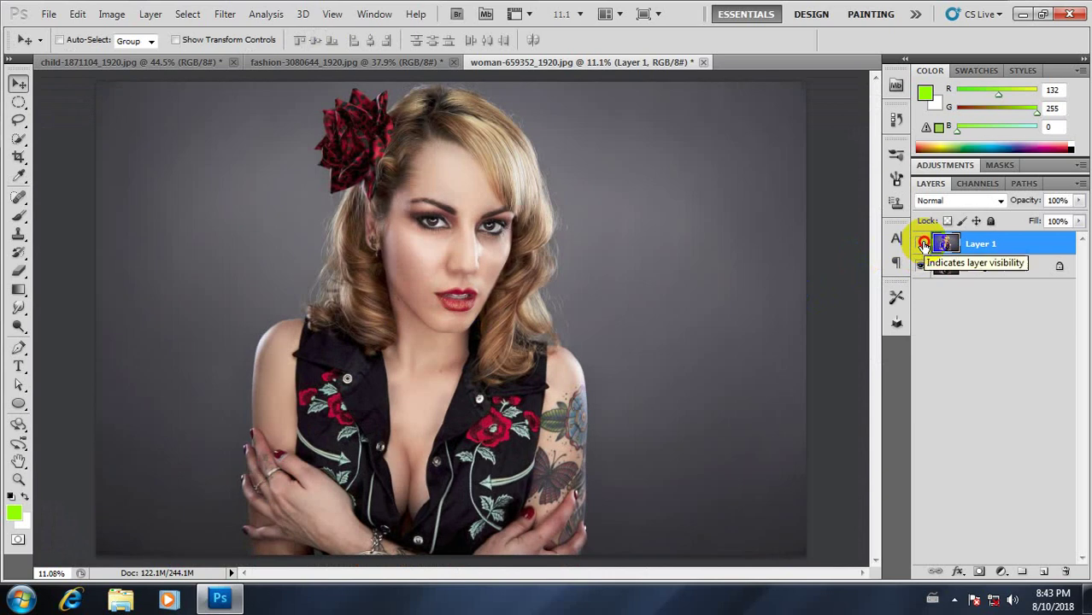
left_click(923, 245)
left_click(922, 245)
left_click(922, 246)
left_click(922, 245)
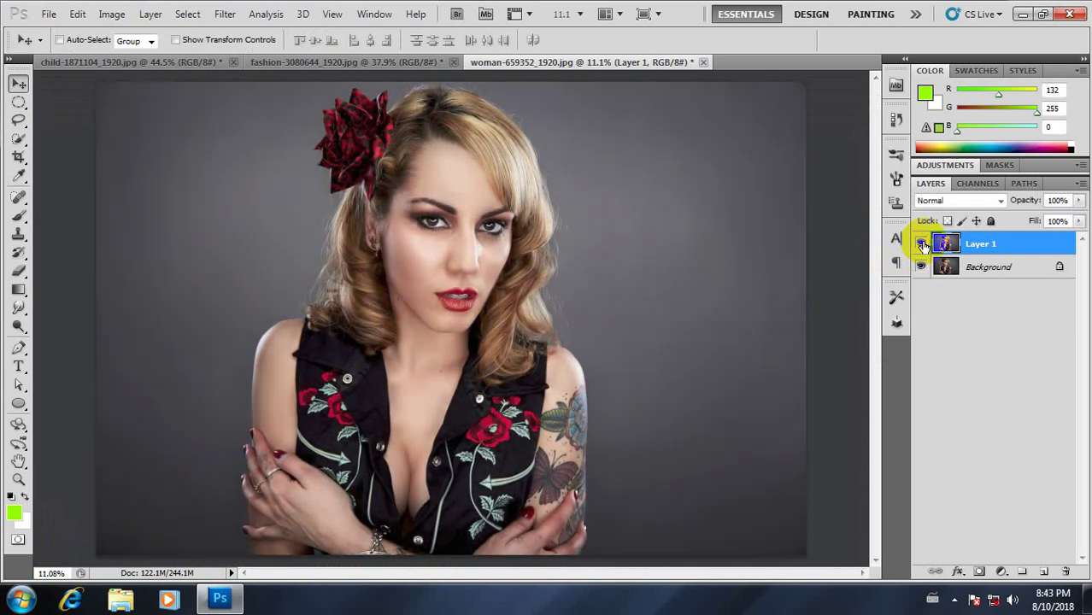
- Zoom in on the portrait and bring up the Image menu
left_click(450, 228)
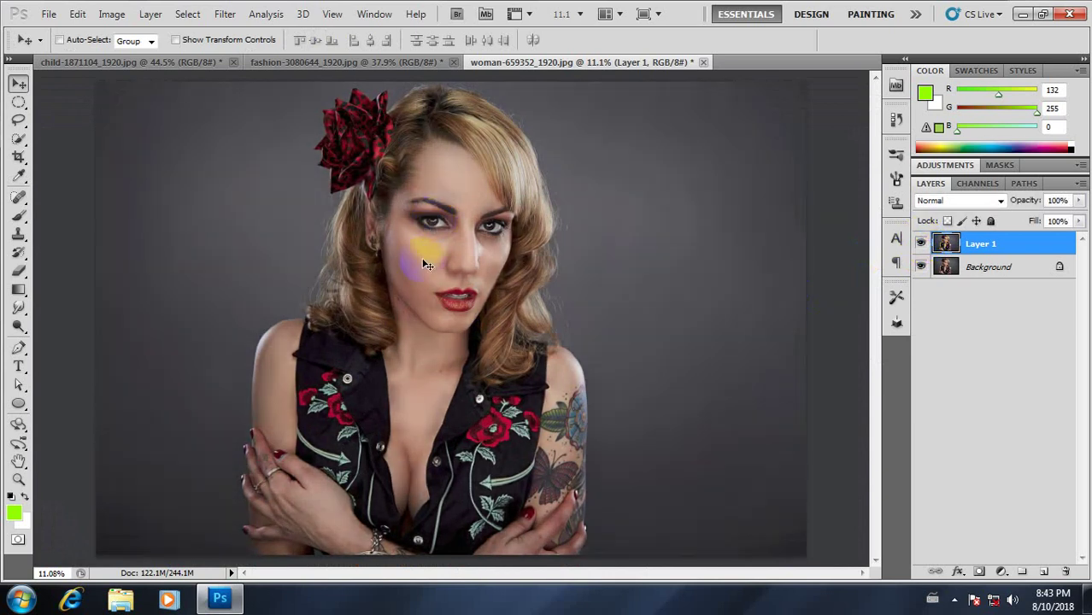
scroll(426, 265, "up", 1)
left_click(111, 17)
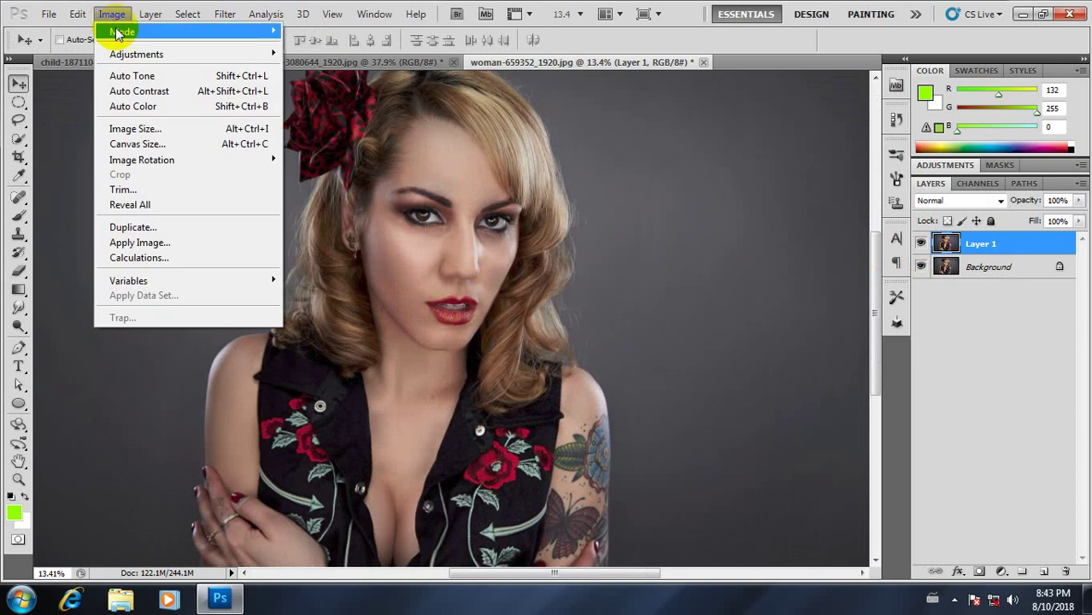
- Apply legacy Brightness/Contrast with Brightness 18 and Contrast 27 to the copy layer
mouse_move(127, 53)
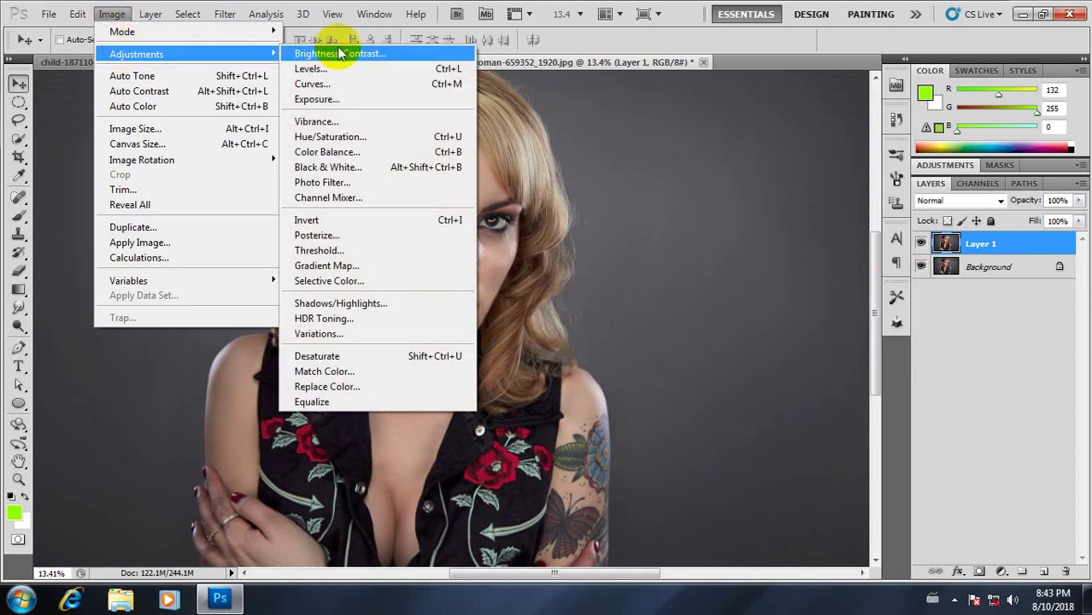
left_click(376, 54)
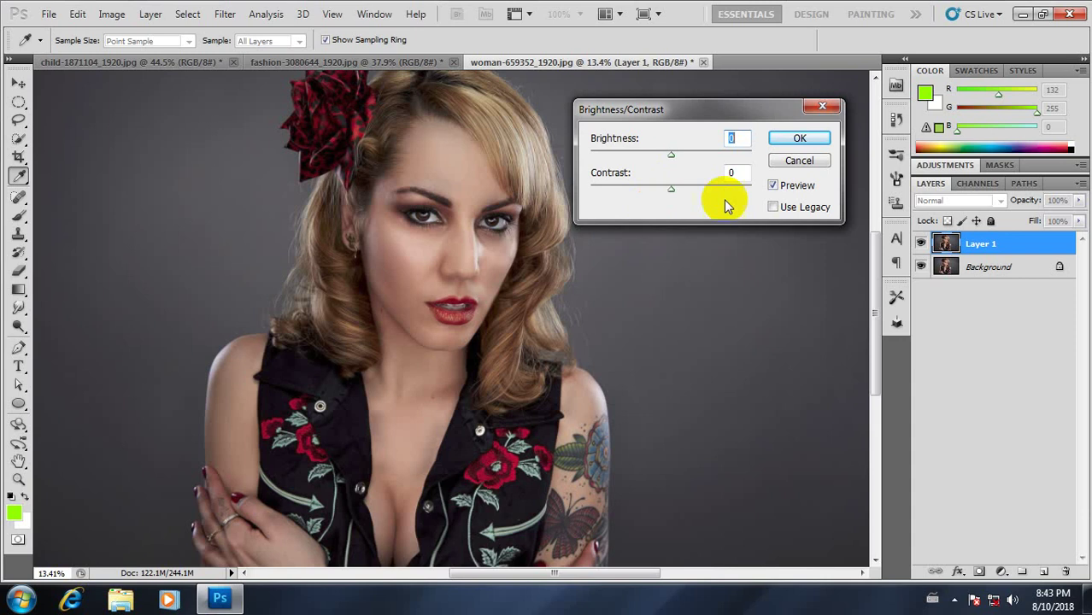
left_click(775, 207)
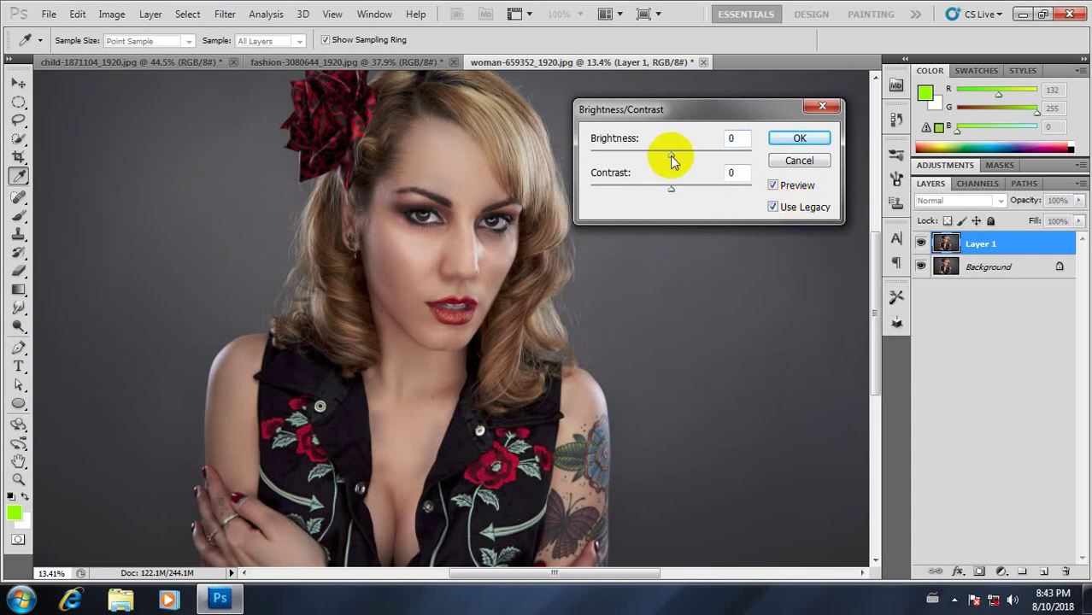
left_click_drag(672, 158, 690, 191)
left_click(774, 208)
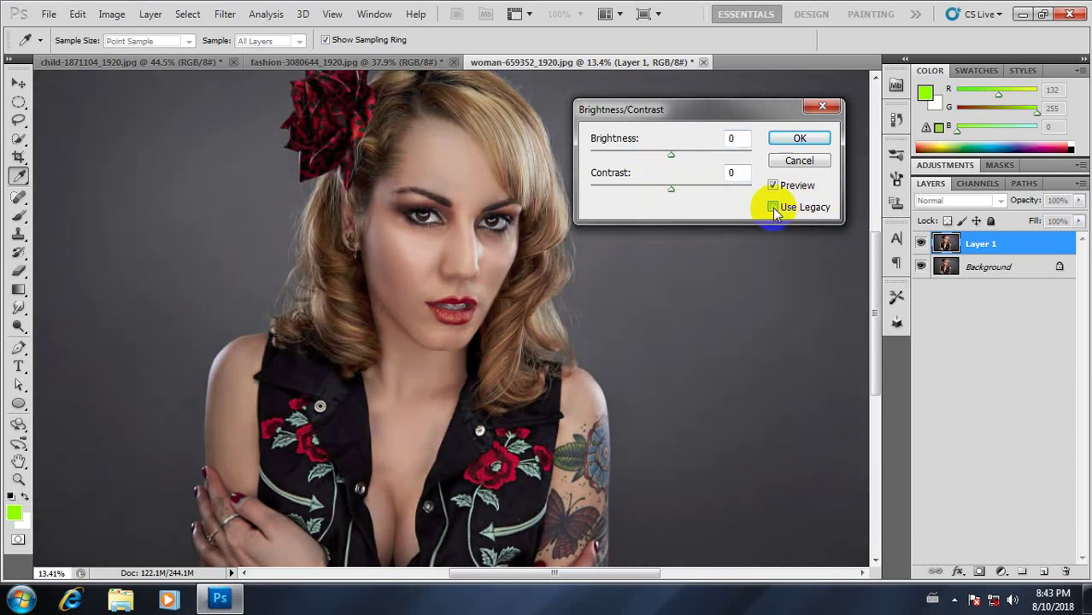
left_click_drag(671, 155, 700, 196)
left_click(774, 207)
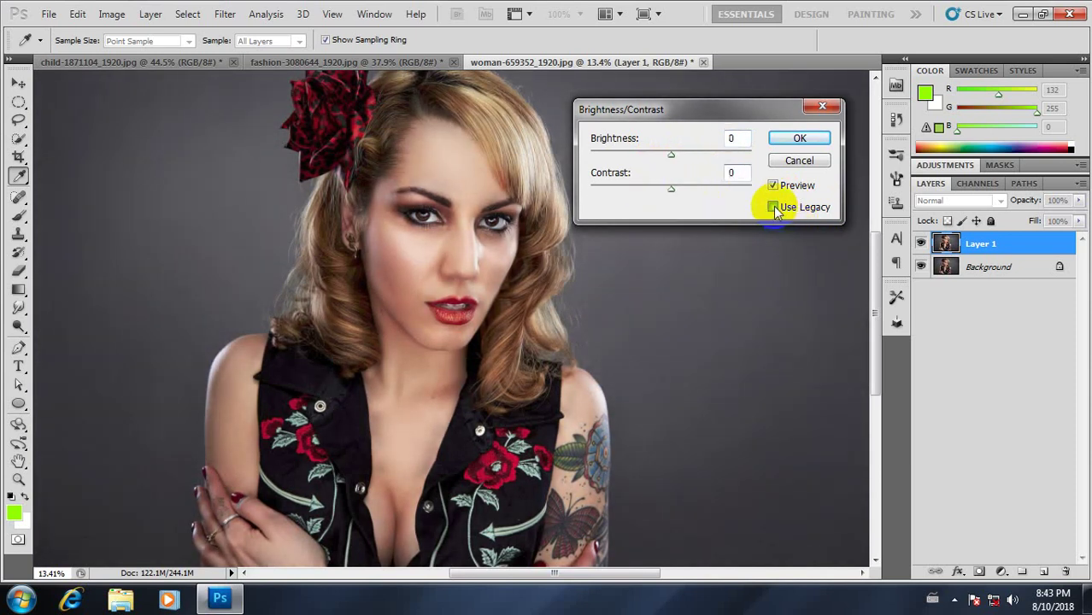
mouse_move(672, 157)
left_mouse_down()
mouse_move(689, 154)
mouse_move(679, 156)
mouse_move(700, 195)
mouse_move(660, 195)
mouse_move(694, 195)
mouse_move(681, 195)
mouse_move(692, 190)
mouse_move(689, 162)
left_mouse_up()
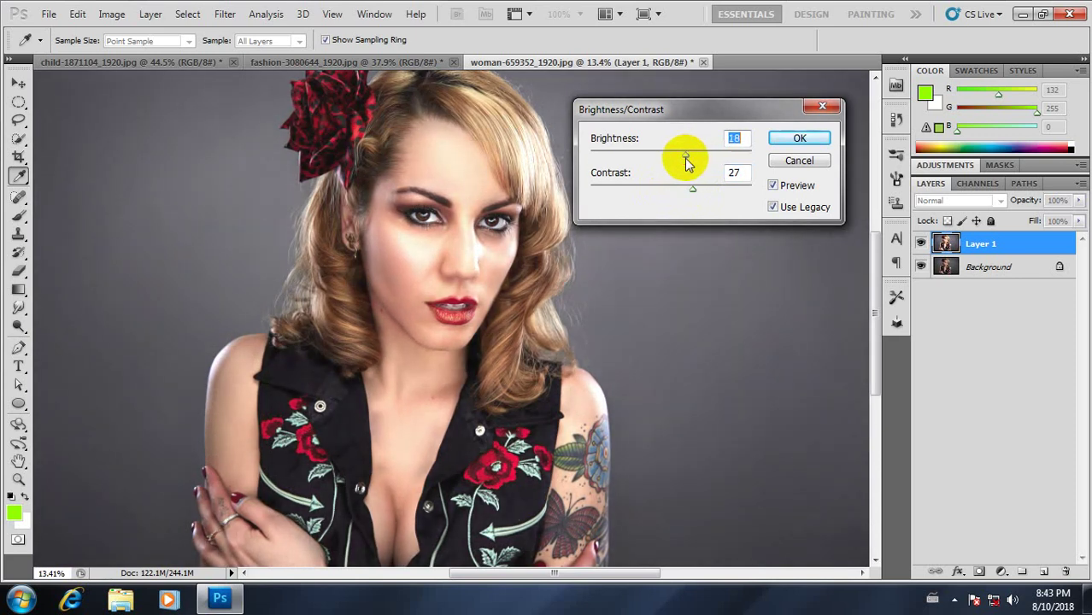
left_click(800, 137)
- Zoom out to view the whole portrait, then switch to the fashion-3080644_1920.jpg document
key("v")
key("ctrl+minus")
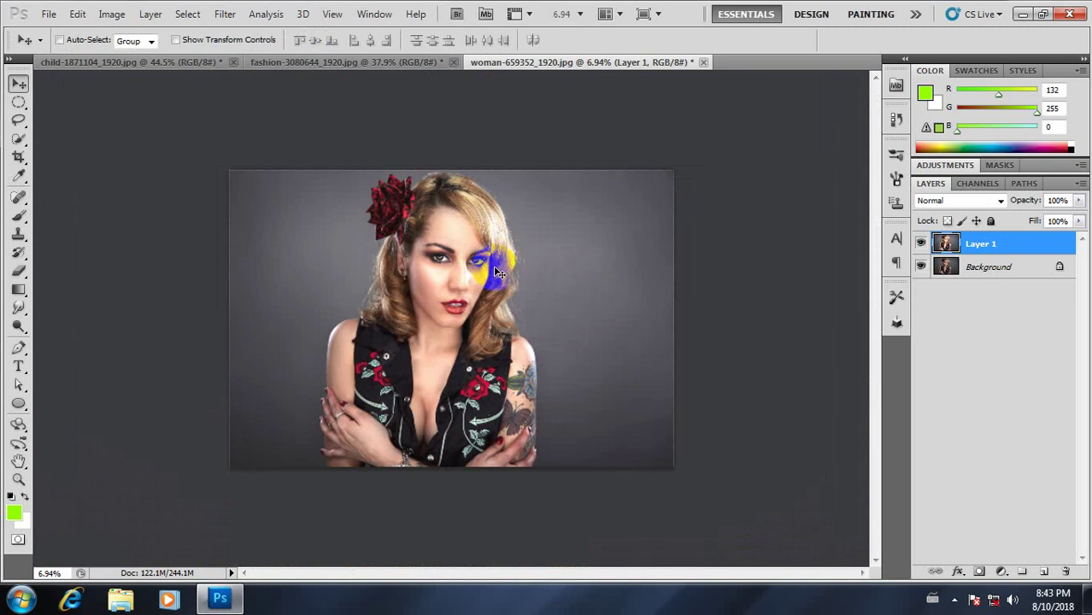
scroll(493, 266, "up", 2)
scroll(493, 266, "down", 2)
scroll(492, 261, "up", 2)
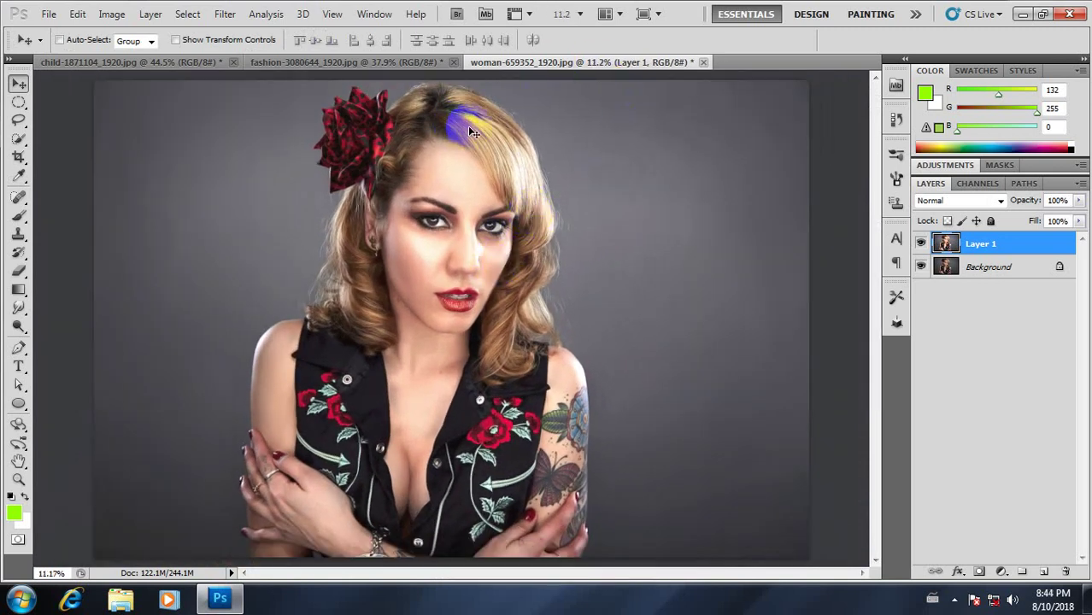
left_click(365, 63)
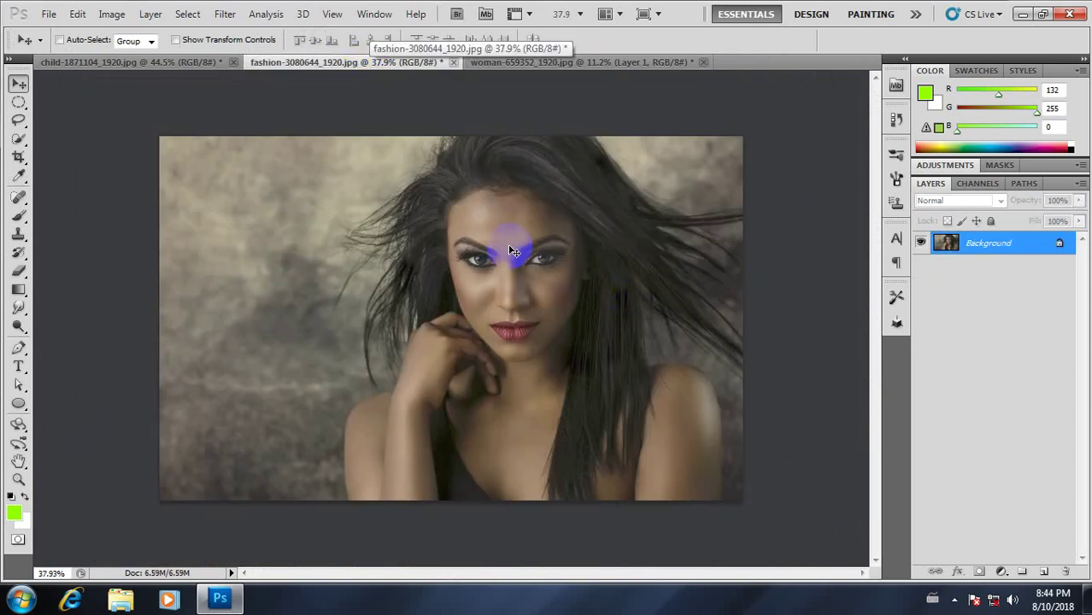
- Apply a Curves lift to the fashion photo, mapping input 95 to output 168
left_click(111, 14)
mouse_move(137, 54)
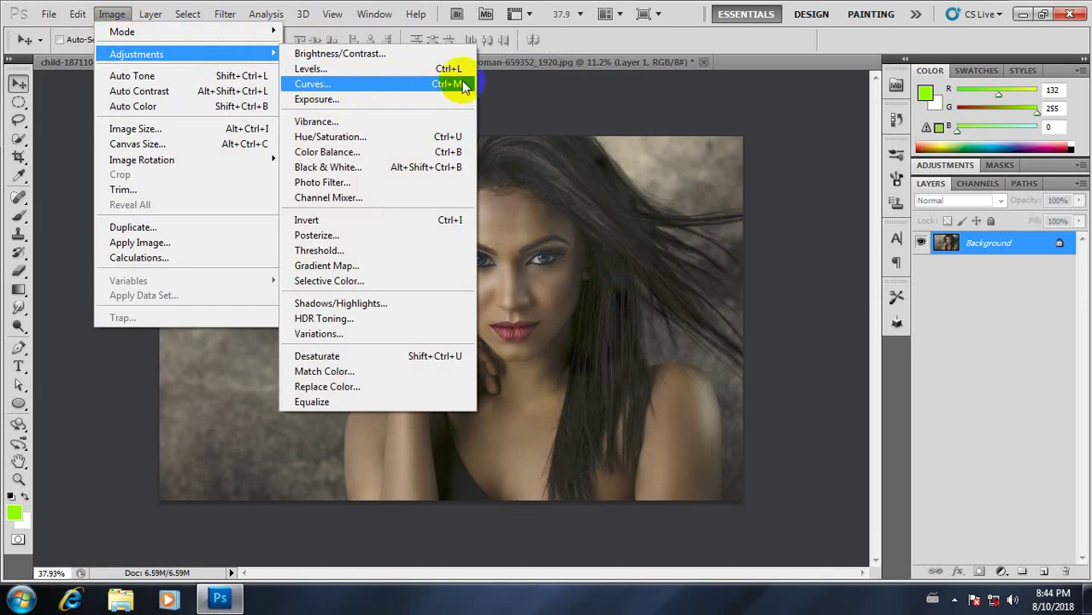
left_click(331, 83)
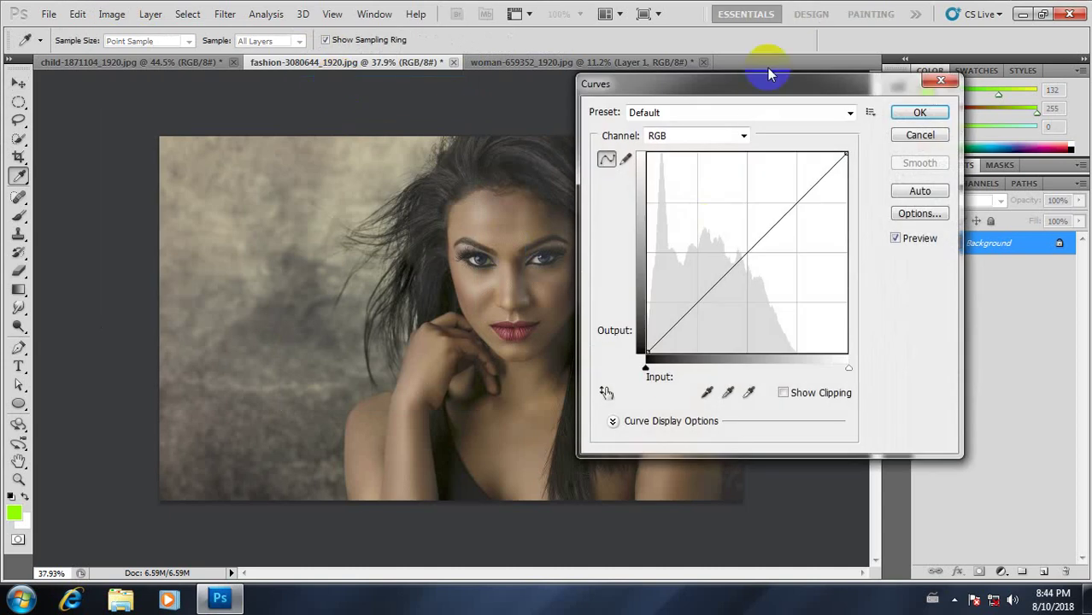
left_click_drag(768, 77, 909, 64)
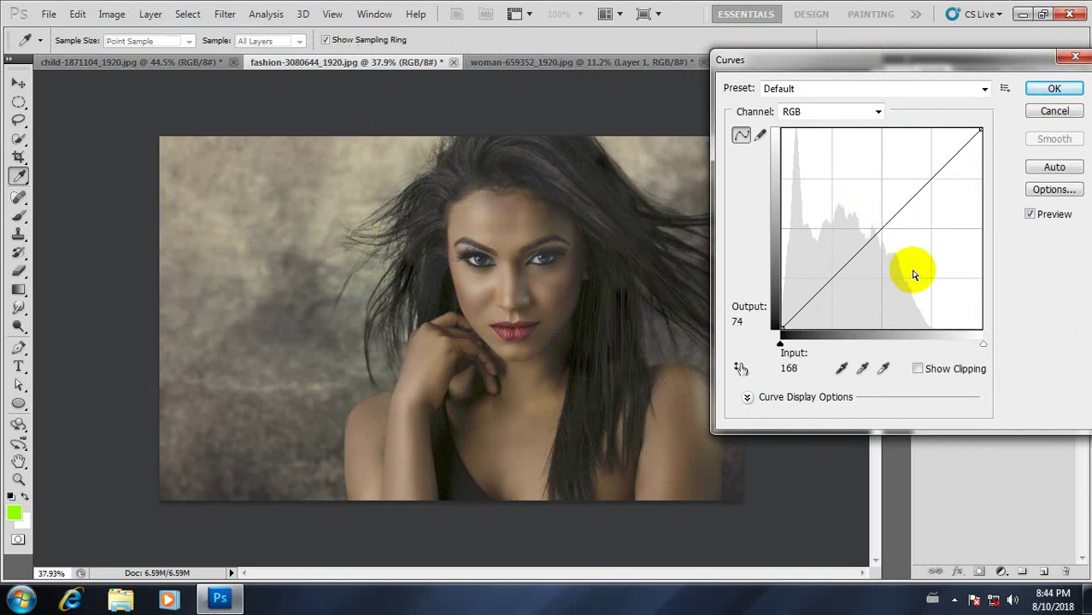
left_click_drag(883, 229, 858, 198)
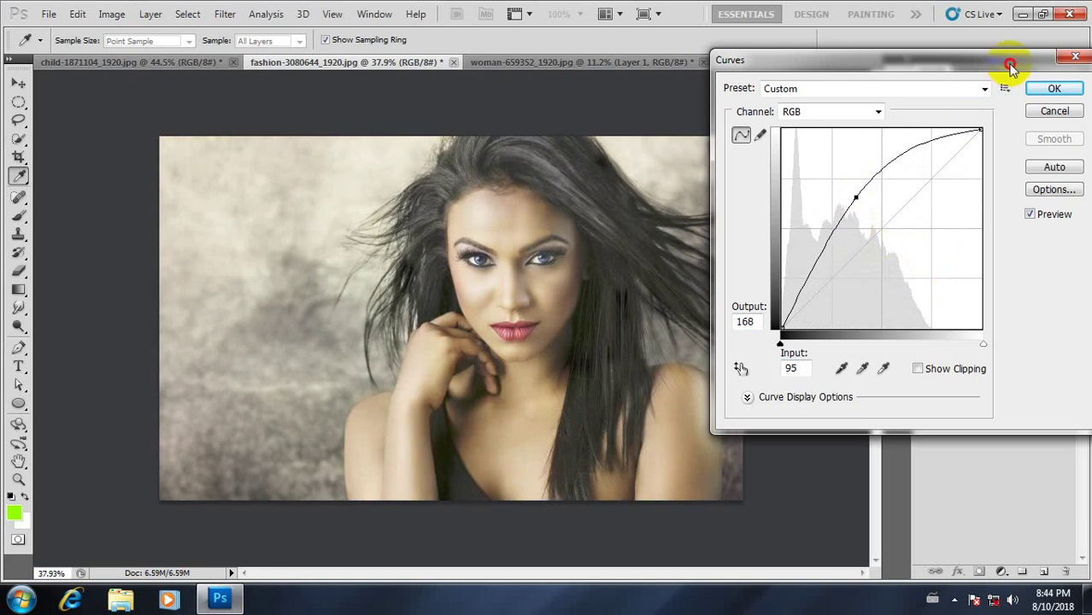
left_click_drag(1011, 65, 427, 61)
left_click(486, 85)
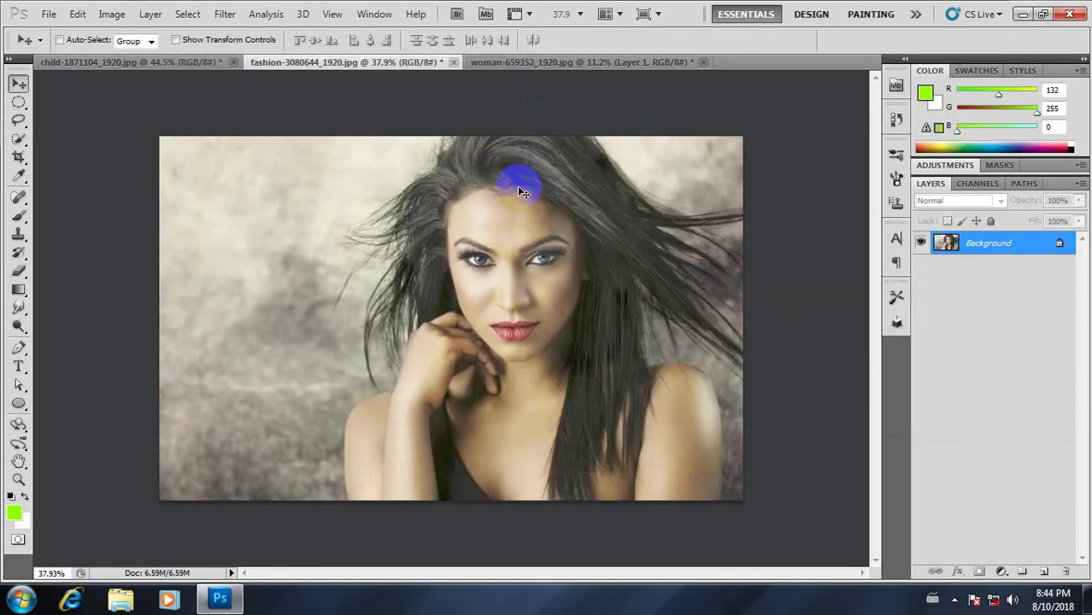
- Reset the zoom, duplicate the fashion photo onto Layer 1, and open Curves with Ctrl+M
key("ctrl+0")
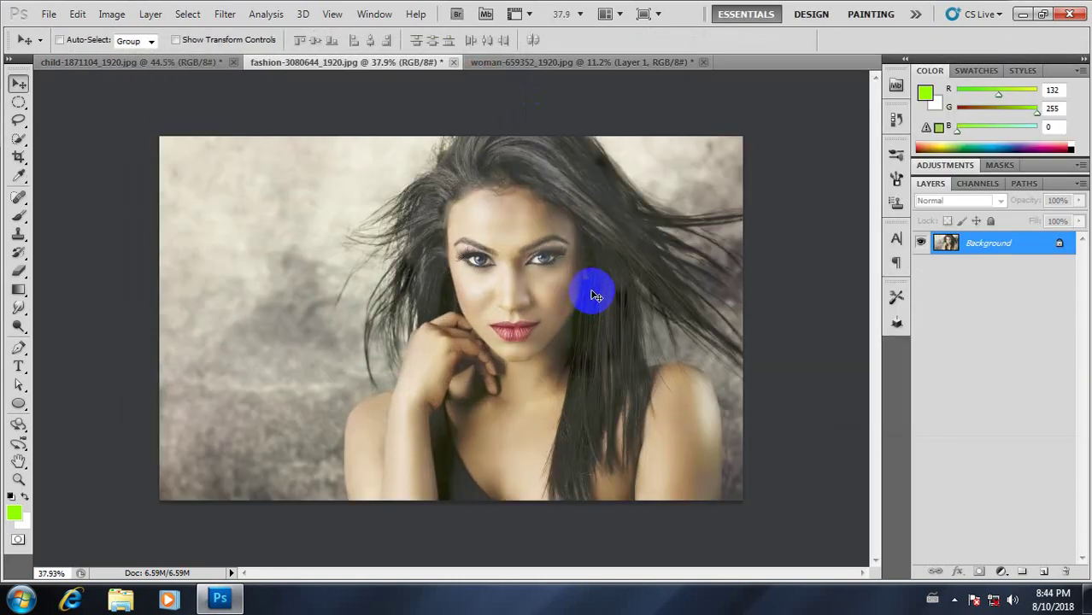
key("ctrl+plus")
key("ctrl+minus")
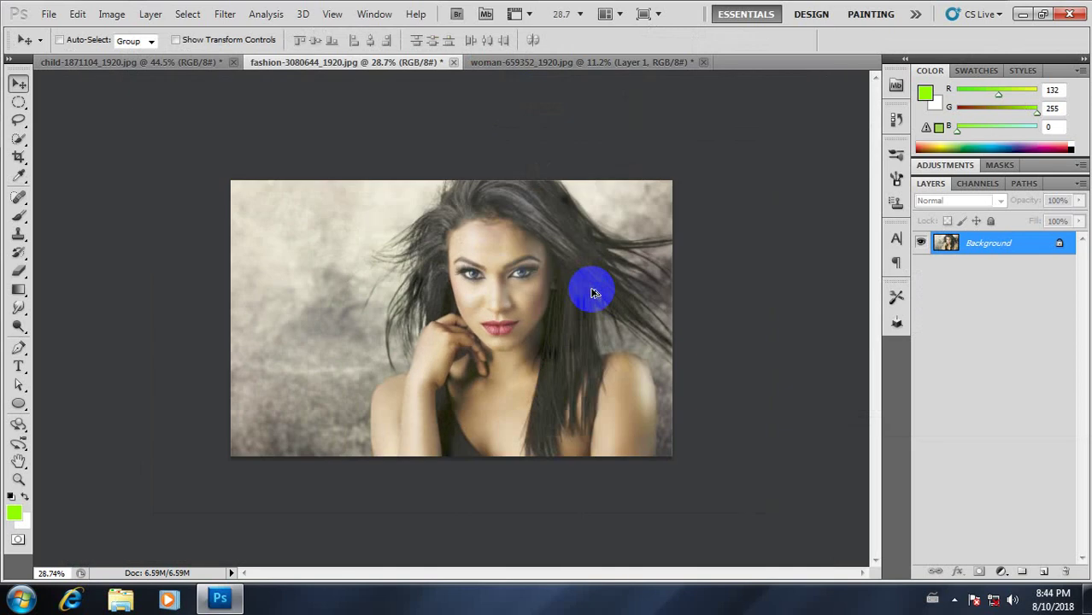
key("ctrl+j")
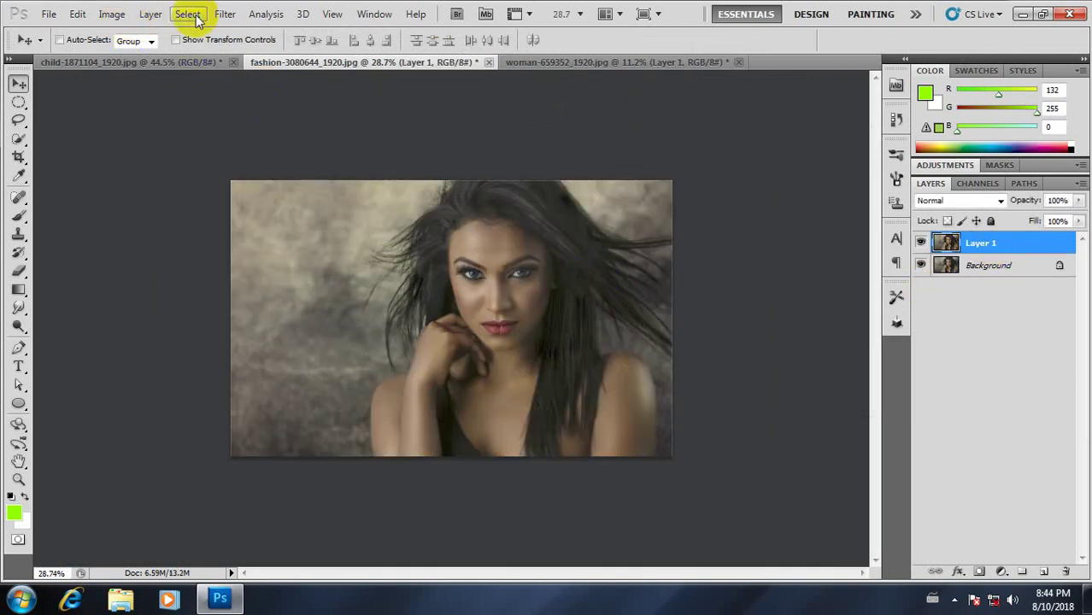
left_click(112, 15)
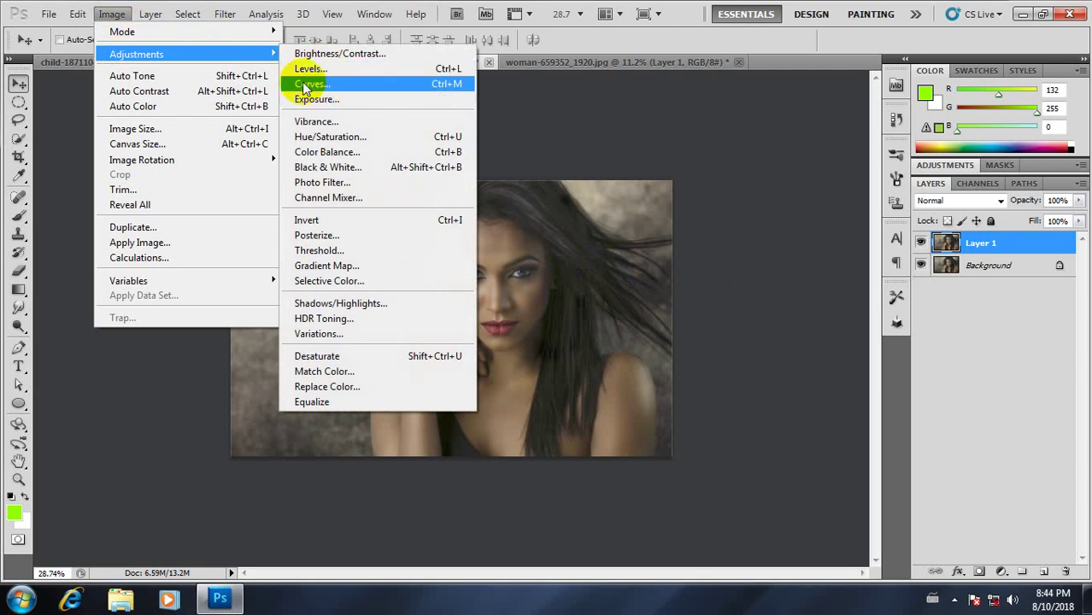
left_click(549, 108)
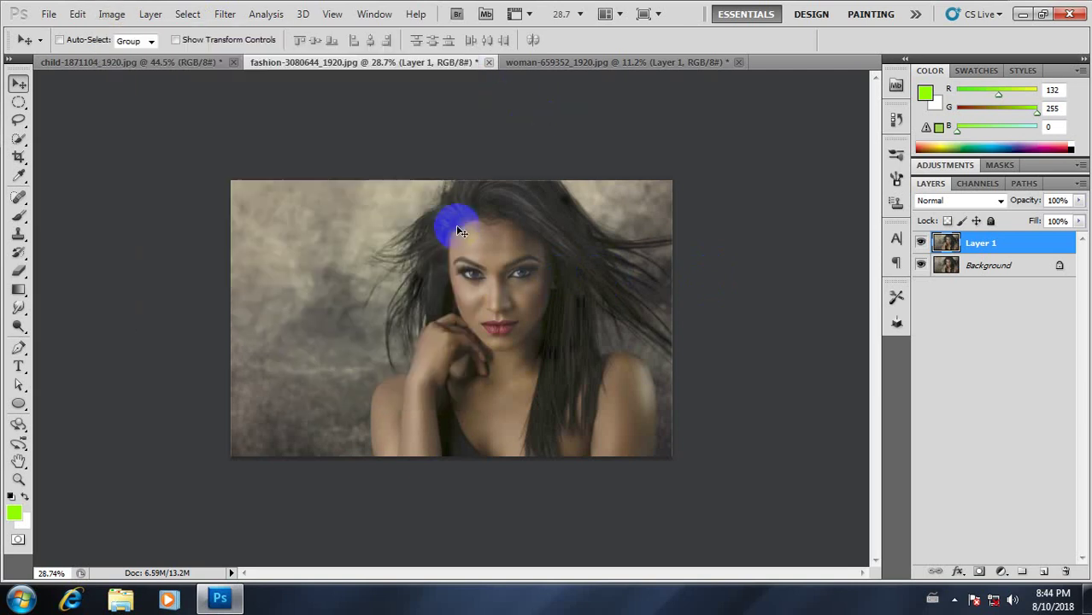
key("ctrl+m")
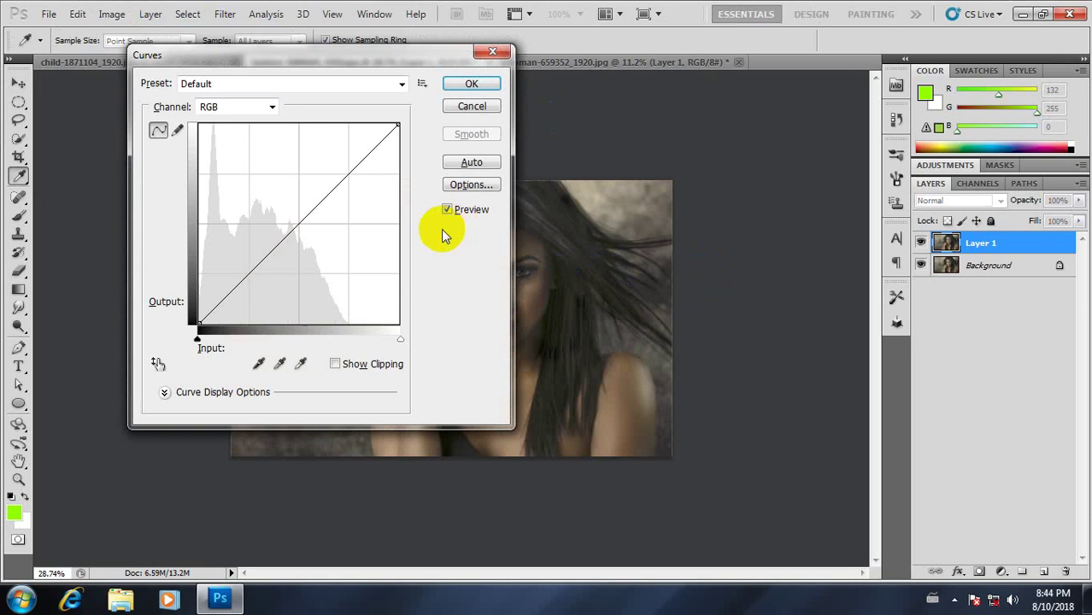
left_click_drag(283, 70, 757, 59)
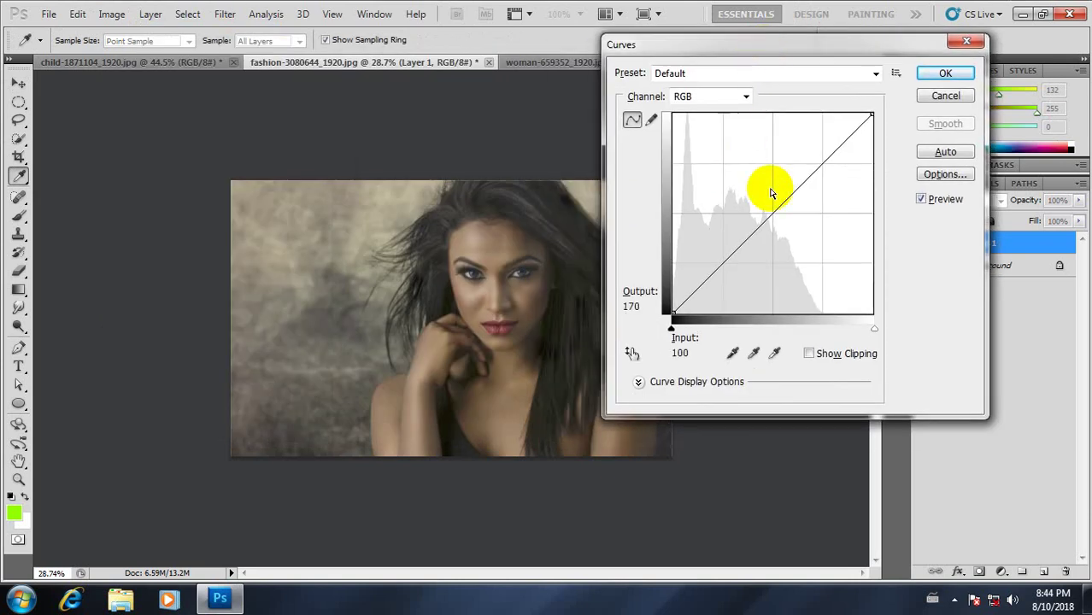
left_click(722, 265)
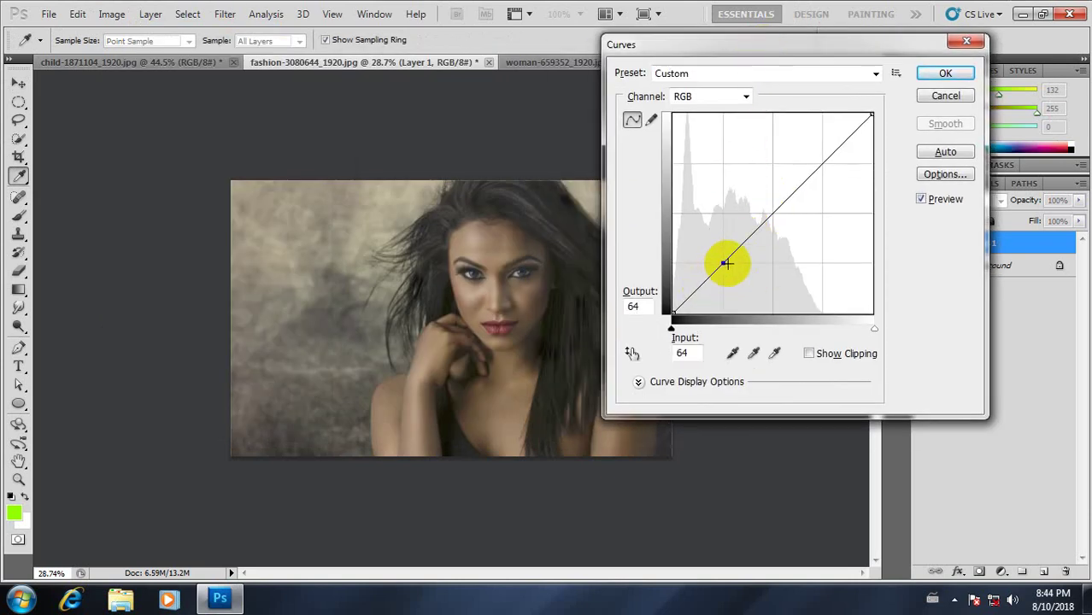
left_click(774, 213)
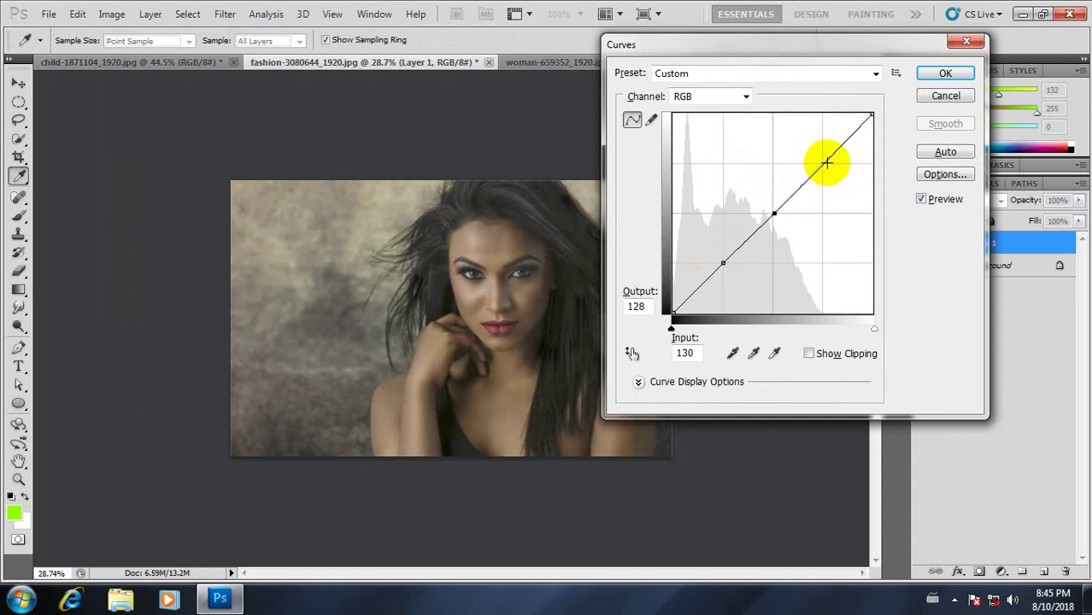
left_click(825, 161)
left_click_drag(835, 56, 922, 48)
left_click_drag(812, 254, 807, 247)
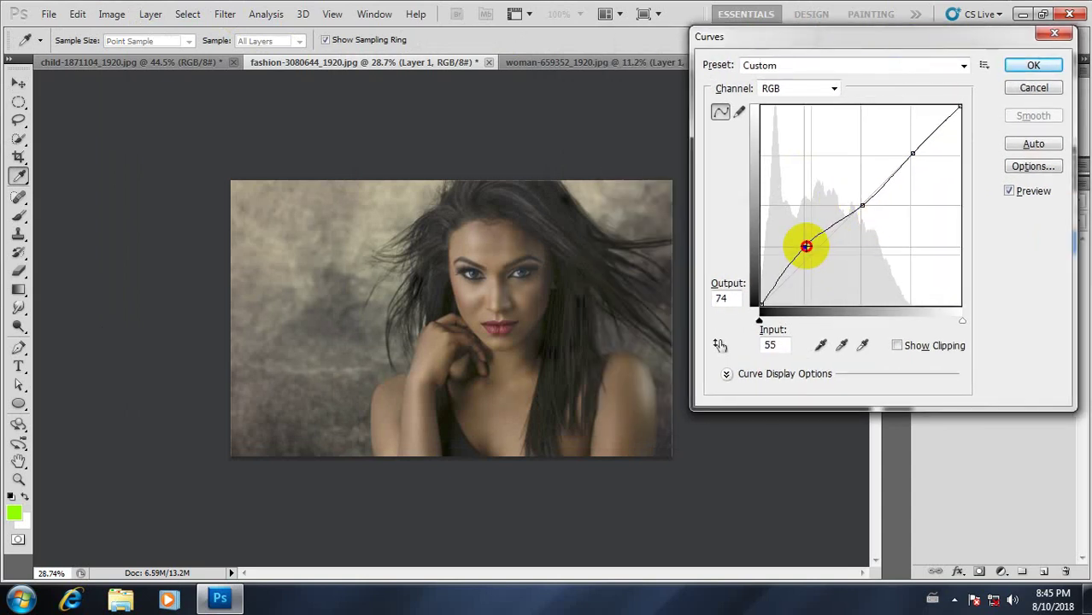
left_click_drag(862, 206, 853, 195)
left_click_drag(913, 154, 898, 149)
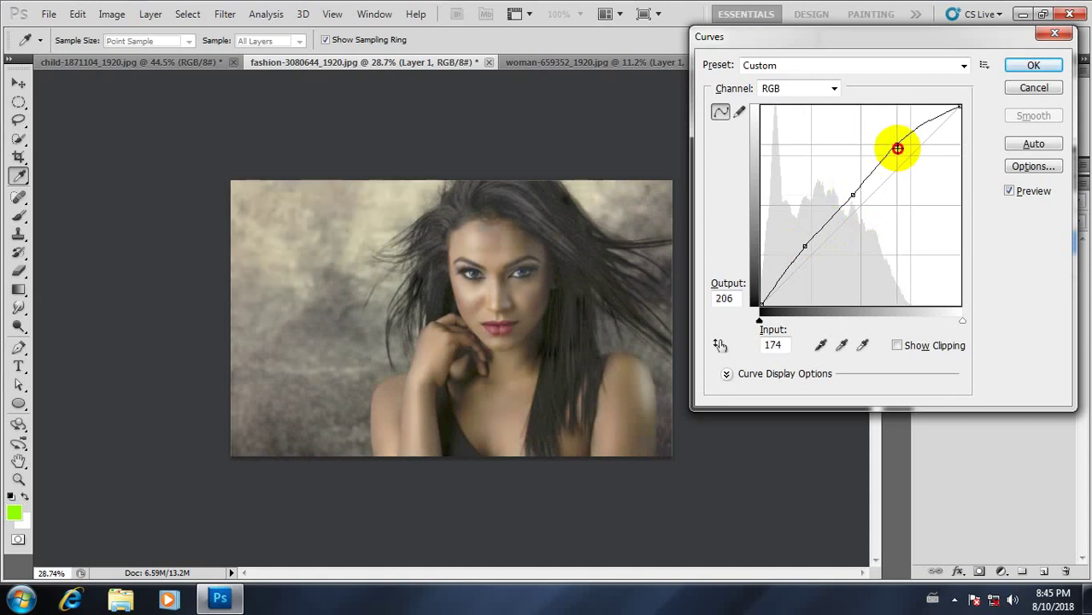
left_click(565, 298)
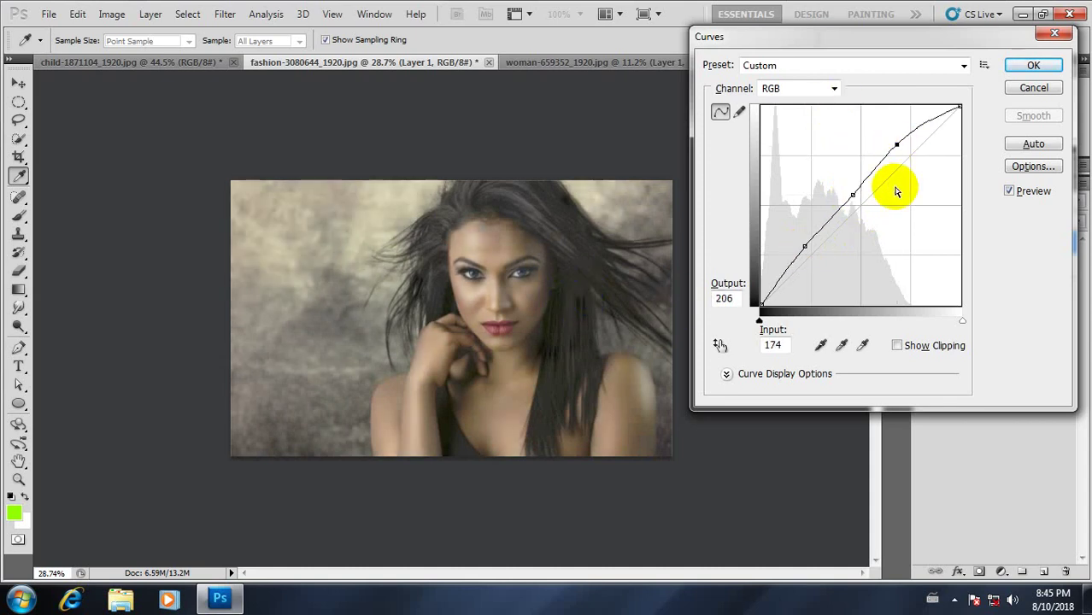
left_click_drag(854, 197, 847, 188)
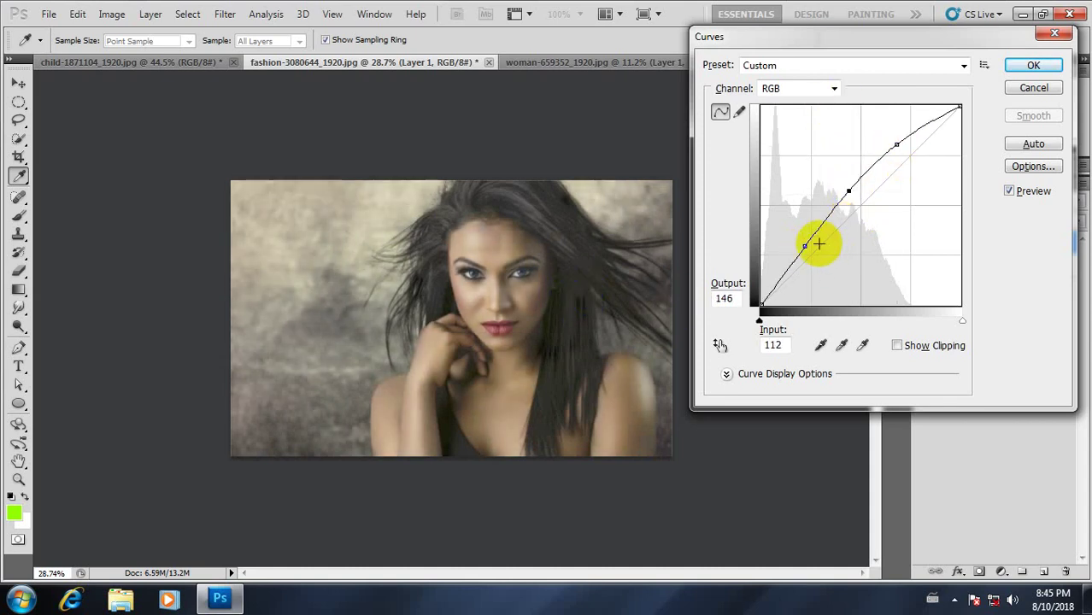
left_click_drag(806, 248, 803, 244)
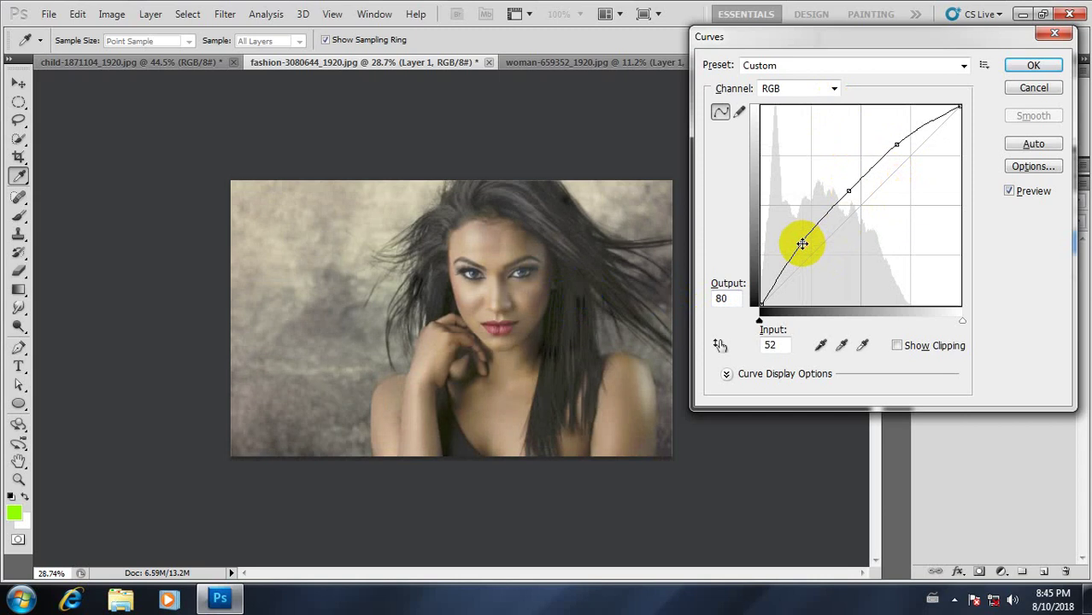
left_click(1036, 90)
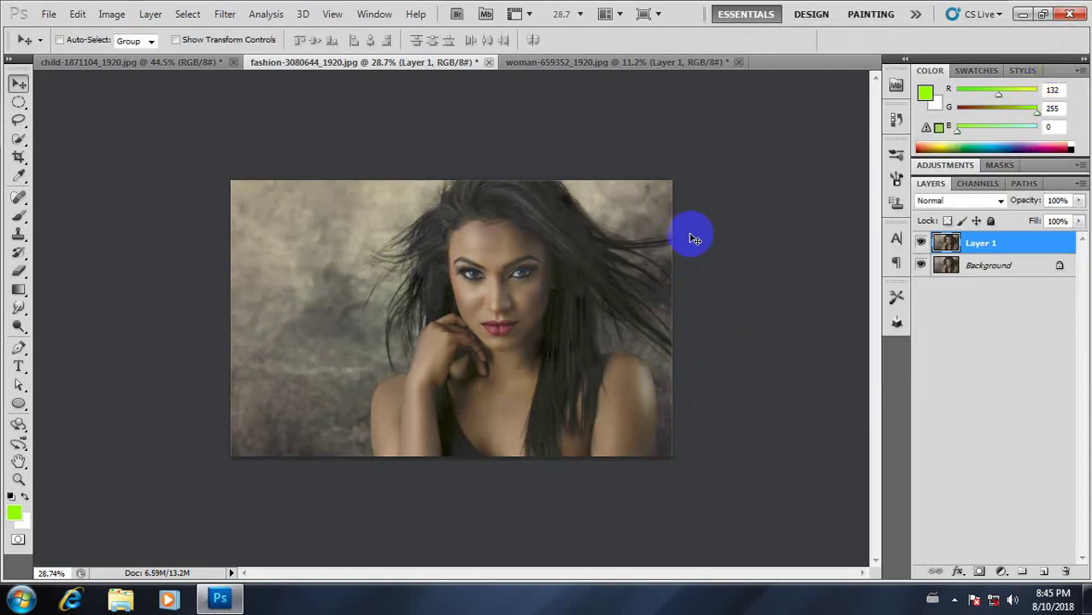
- Apply a single-point Curves lift of input 97 to output 156 to Layer 1
key("ctrl+m")
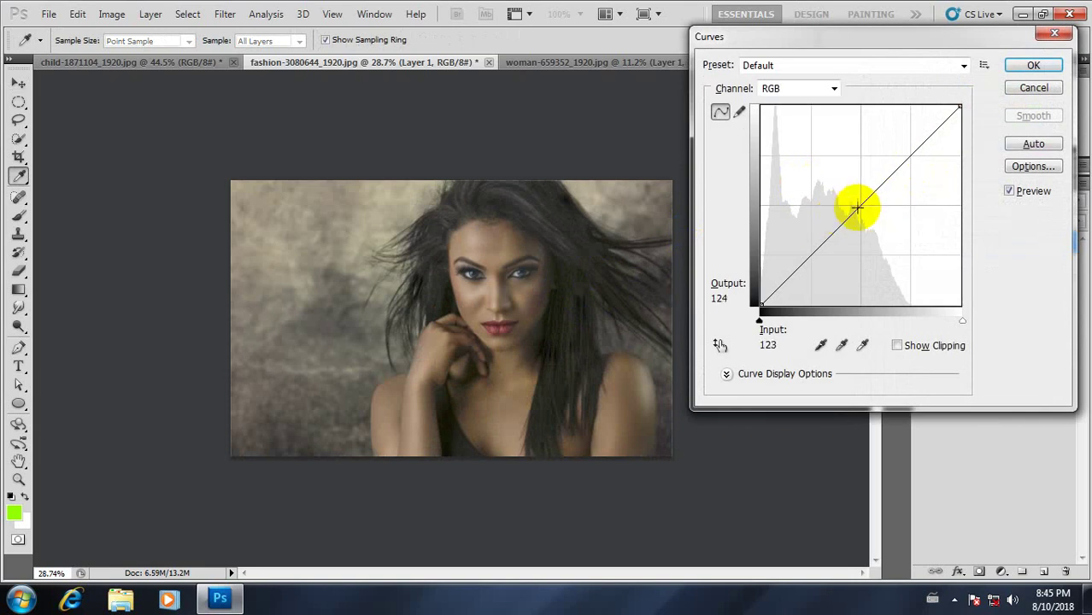
left_click_drag(860, 205, 837, 182)
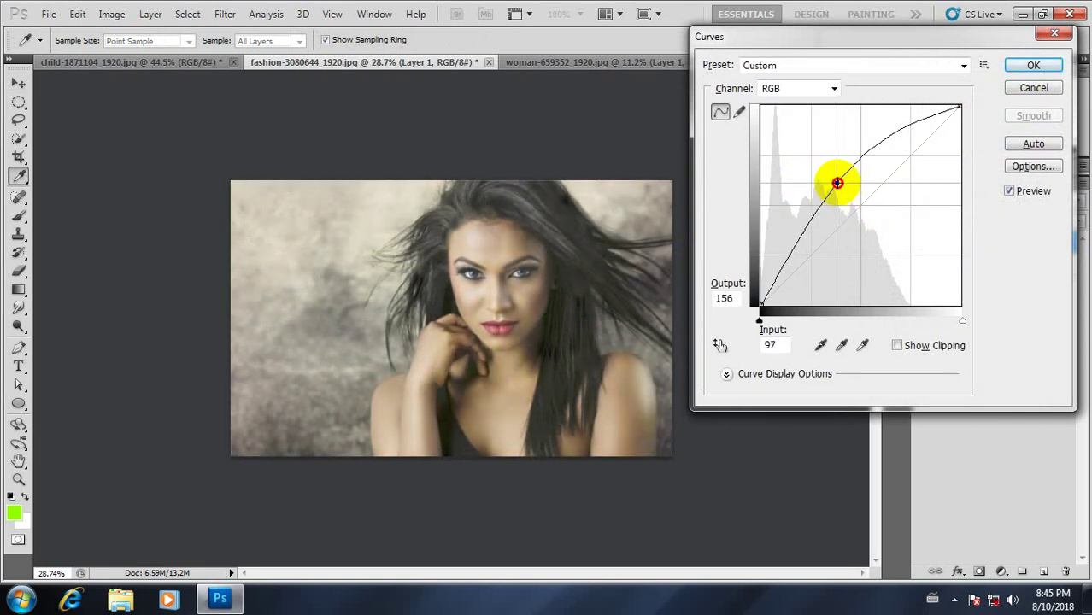
left_click(1032, 65)
key("v")
scroll(483, 325, "up", 3)
scroll(481, 329, "up", 2)
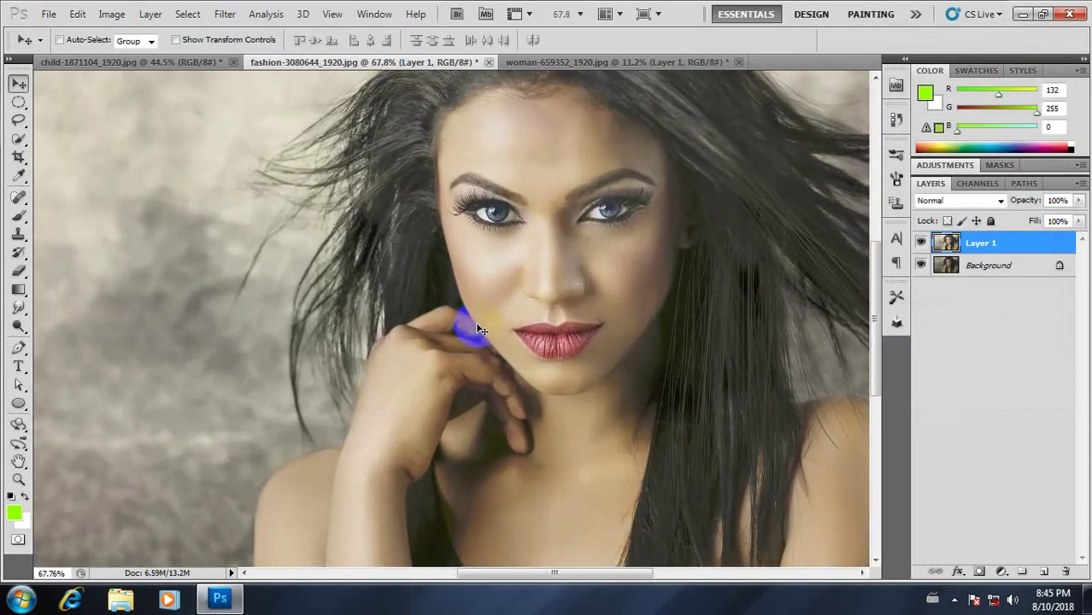
- Toggle Layer 1 off and on to compare with the original, then reopen Curves
scroll(481, 330, "up", 3)
scroll(481, 330, "down", 6)
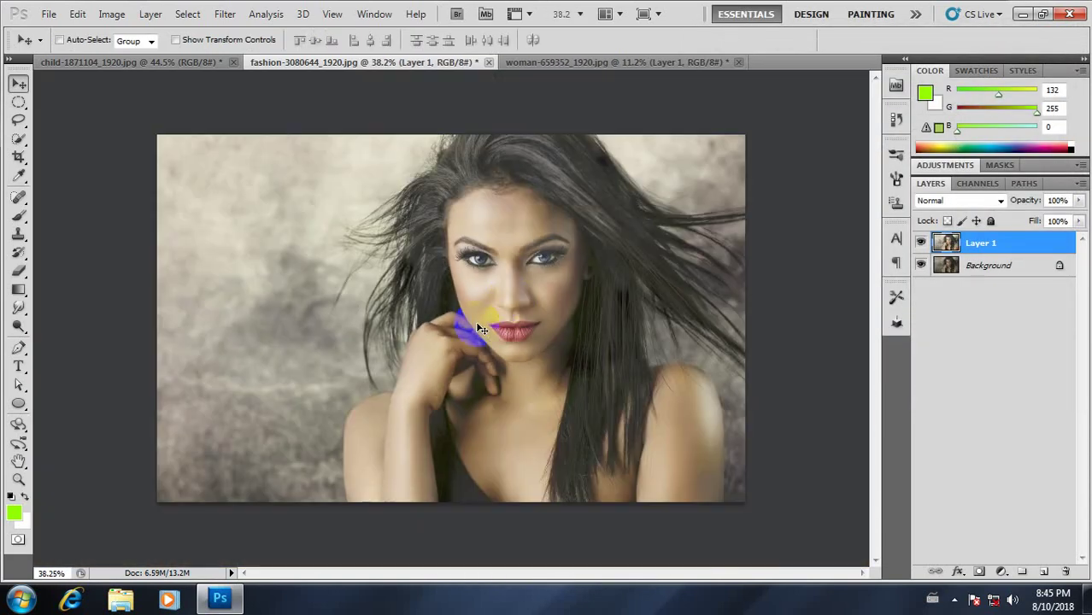
left_click(922, 244)
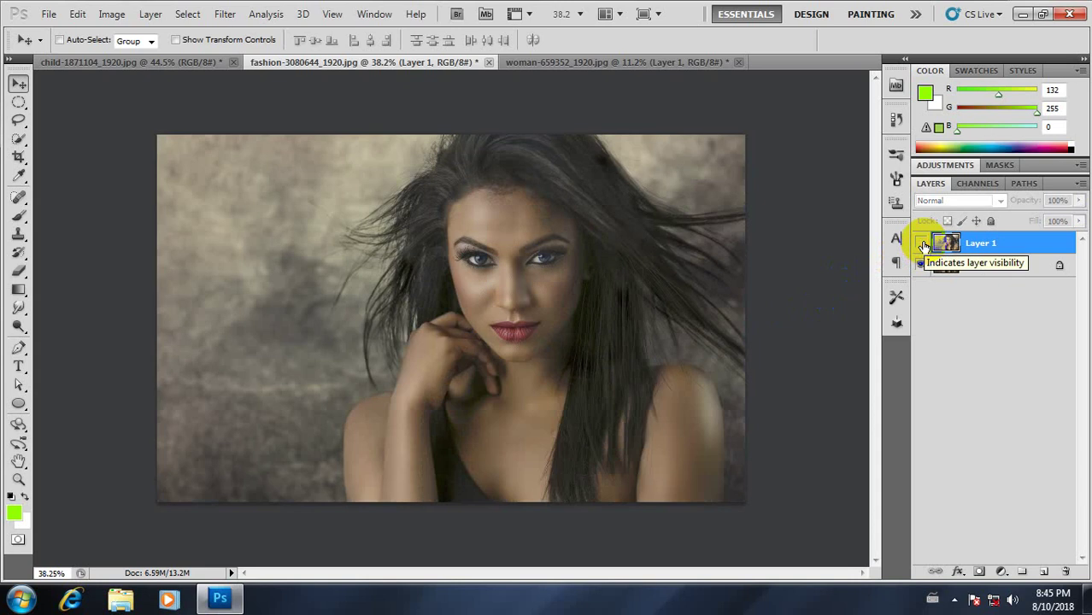
left_click(922, 244)
scroll(543, 286, "up", 1)
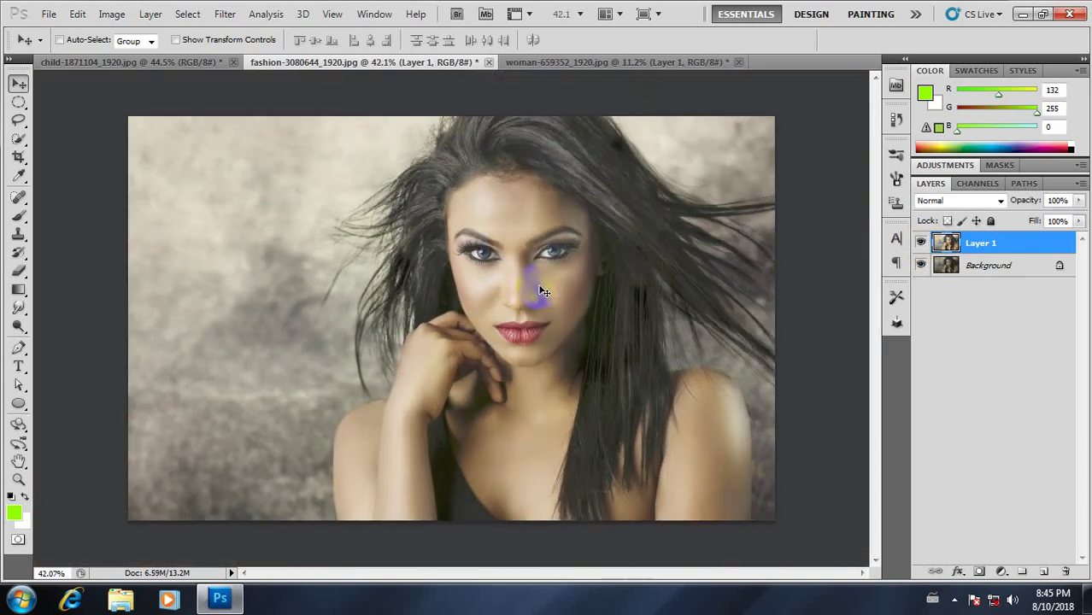
scroll(544, 292, "up", 1)
scroll(544, 292, "down", 1)
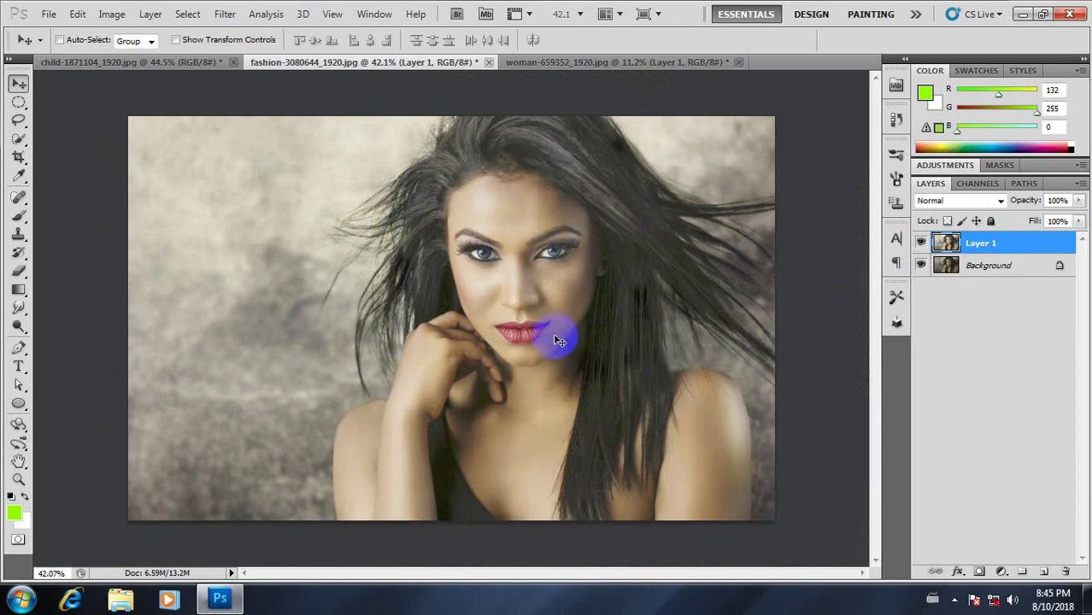
key("ctrl+m")
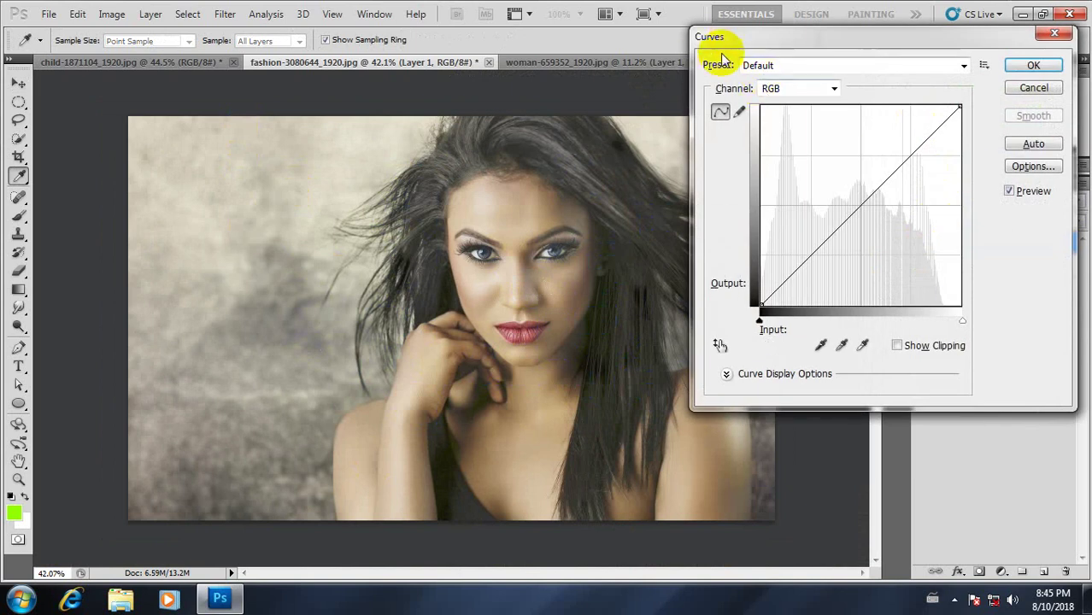
- Apply a Curves lift of input 106 to output 141 and zoom out to fit the photo
left_click_drag(858, 209, 853, 183)
left_click(1036, 68)
key("v")
key("ctrl+minus")
key("ctrl+minus")
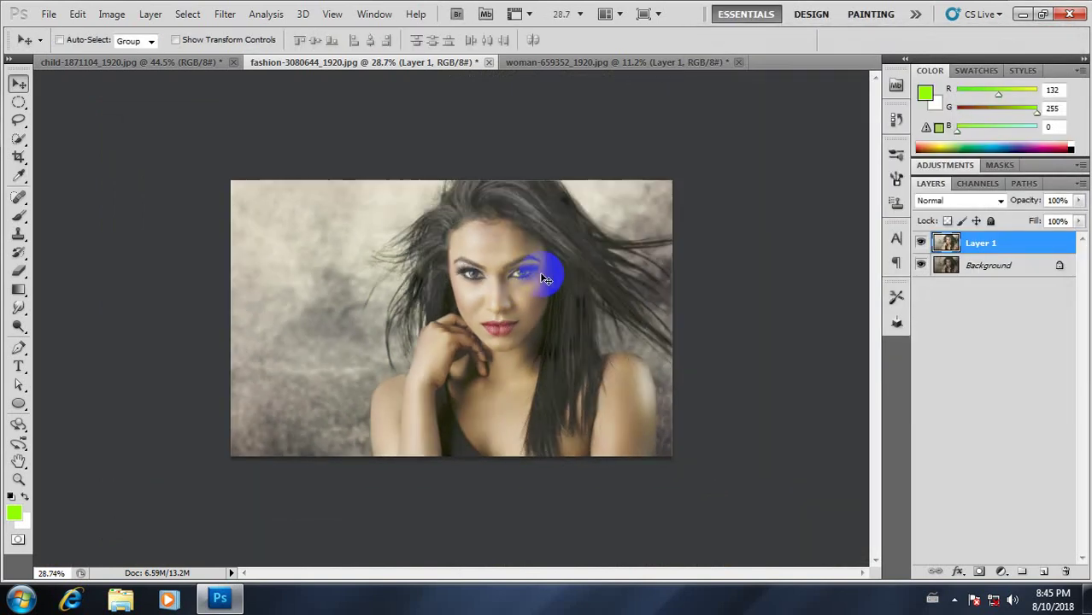
scroll(546, 279, "up", 3)
scroll(544, 272, "down", 2)
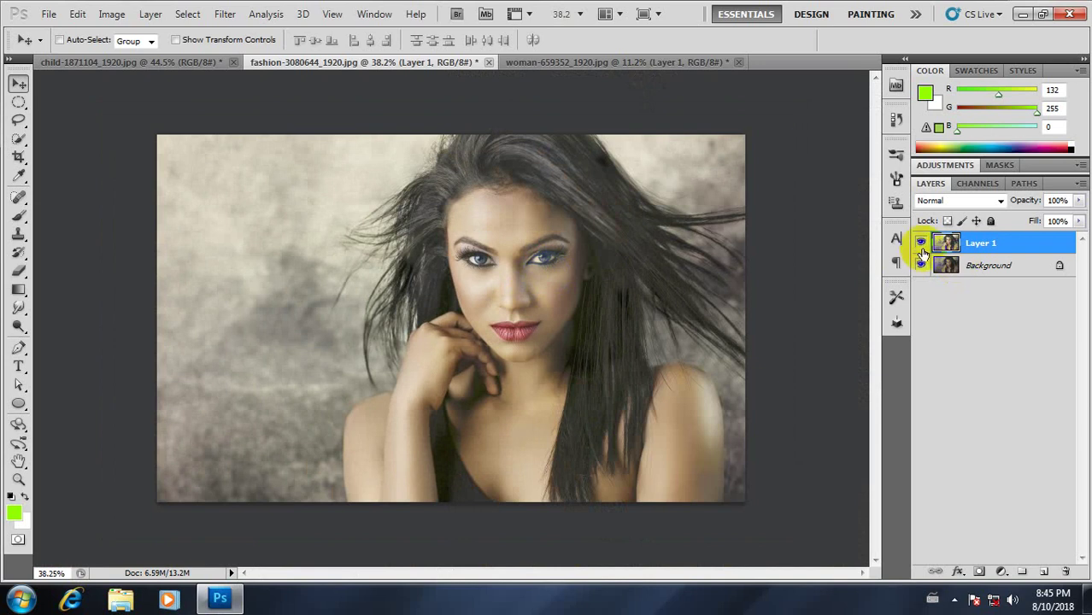
- Toggle Layer 1 to compare before and after, delete it, then switch to child-1871104_1920.jpg
left_click(922, 245)
left_click(921, 245)
left_click(922, 244)
left_click(922, 245)
left_click(922, 245)
left_click(921, 245)
left_click(597, 306)
key("Delete")
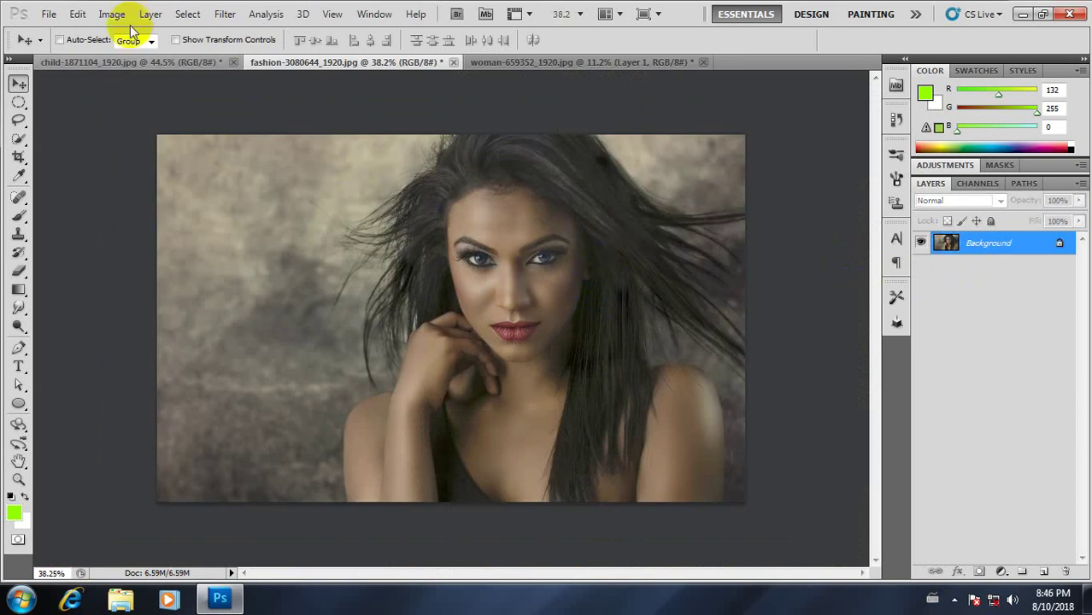
left_click(260, 122)
- On the child portrait, try a darkening Curves adjustment, then undo it
left_click(197, 64)
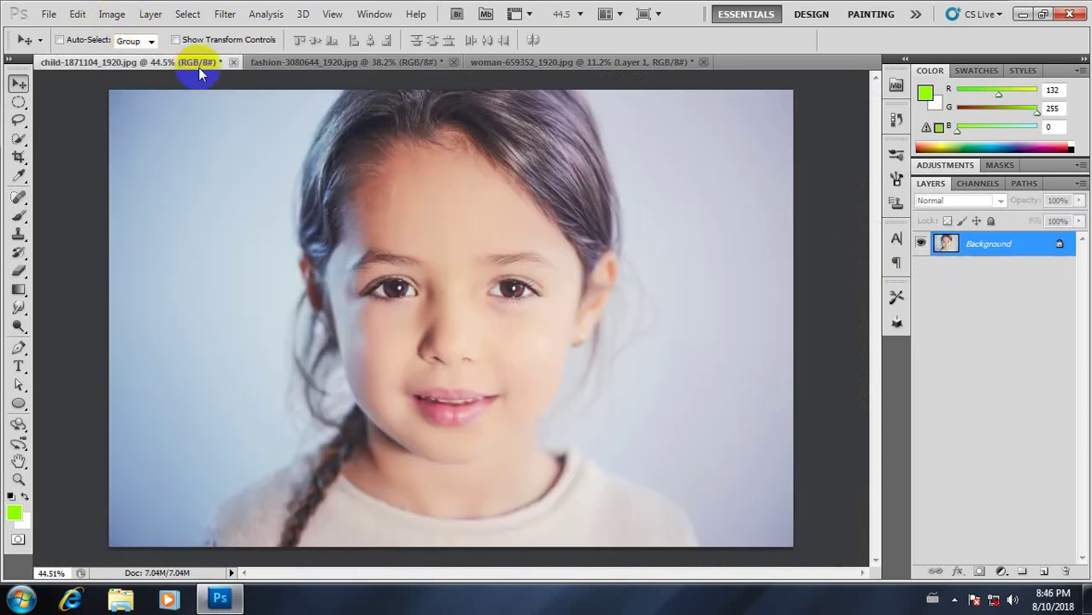
left_click(108, 16)
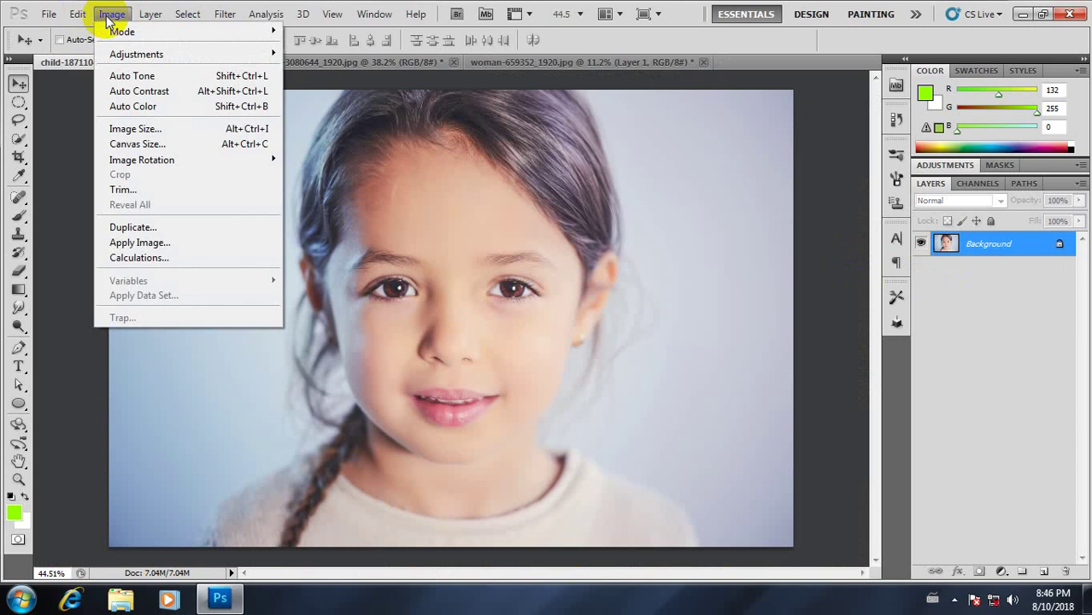
mouse_move(154, 54)
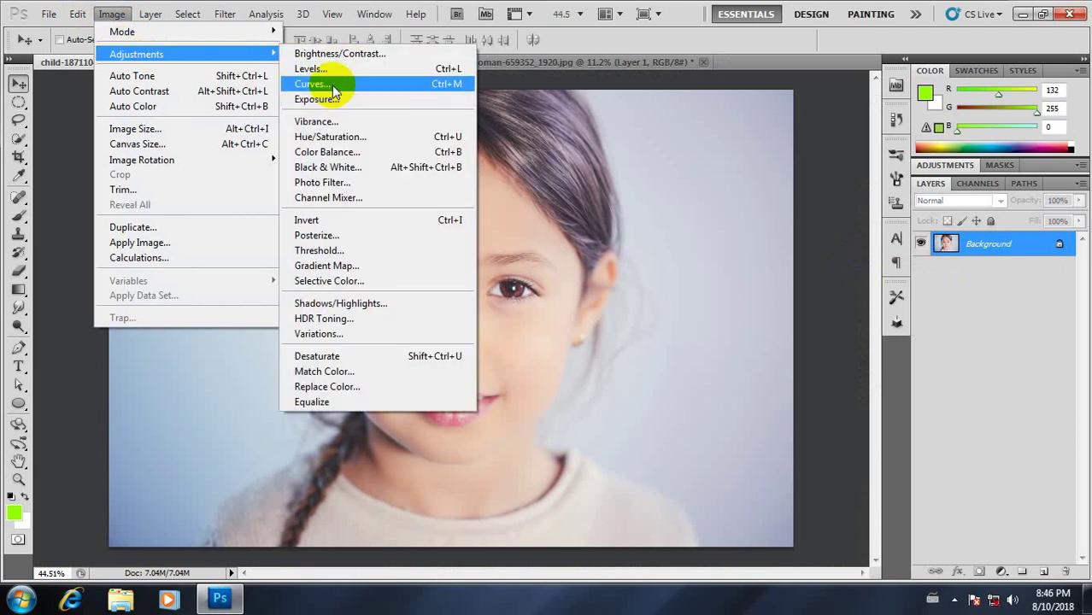
left_click(340, 80)
left_click_drag(868, 200, 880, 220)
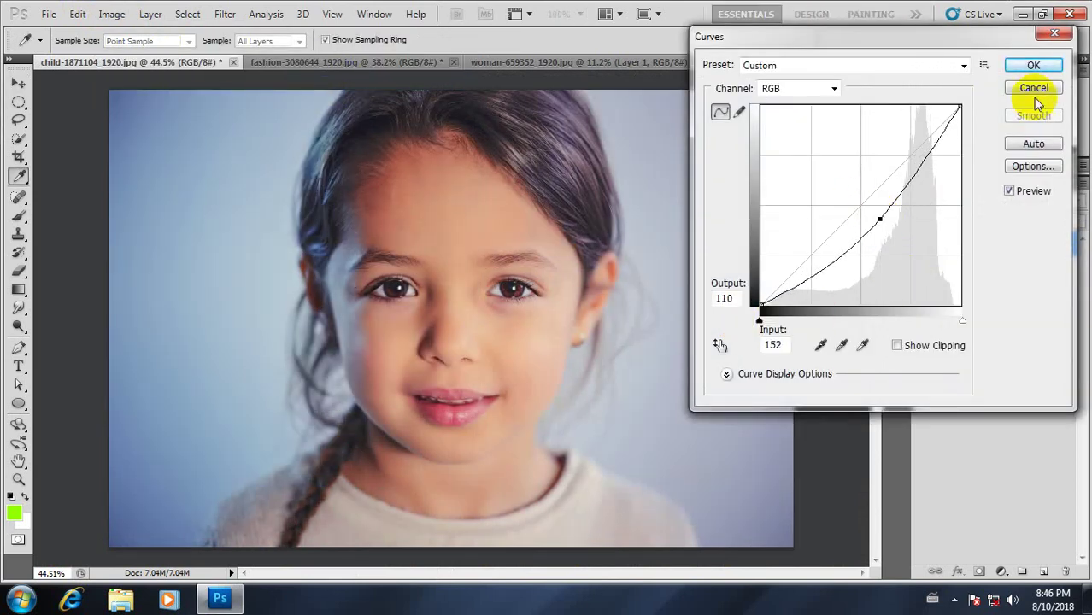
left_click(1029, 68)
scroll(556, 293, "down", 2)
scroll(477, 305, "up", 2)
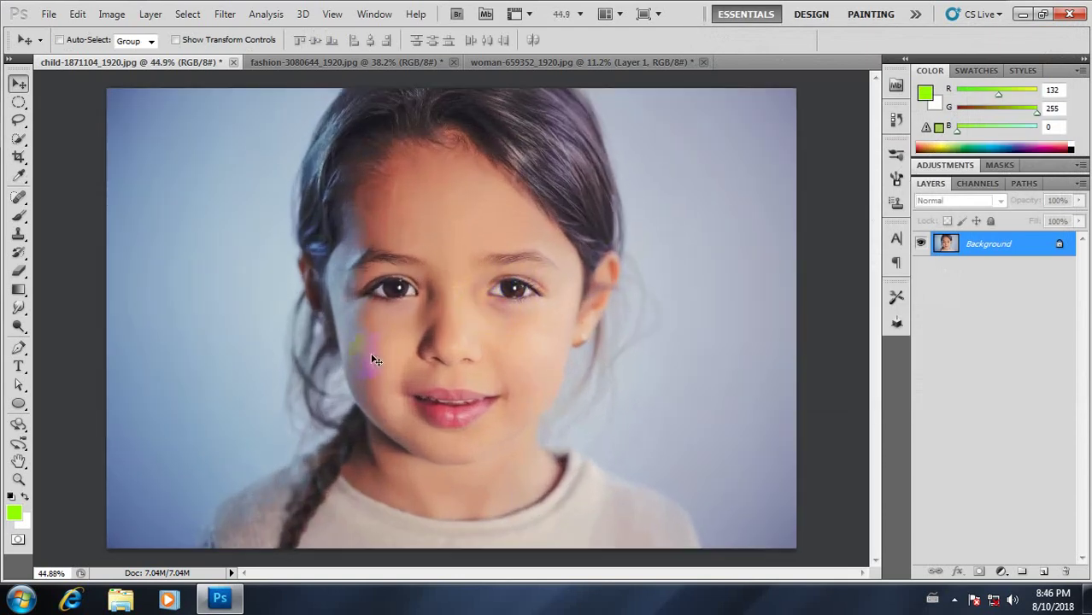
key("ctrl+z")
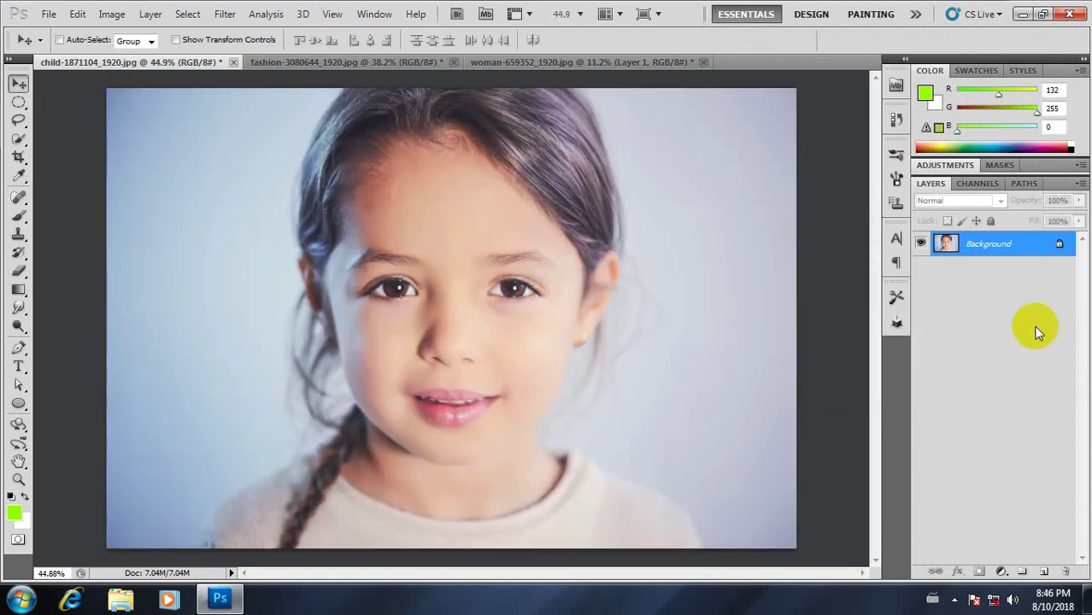
- Duplicate the background as Layer 1 and dip its curve to map input 148 to output 109
key("ctrl+j")
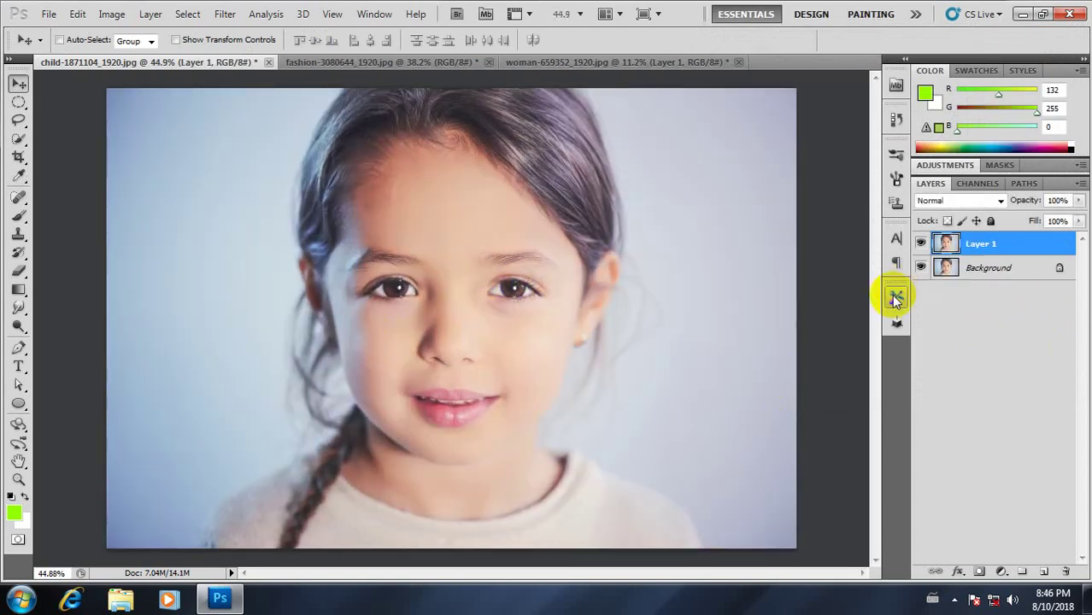
key("ctrl+m")
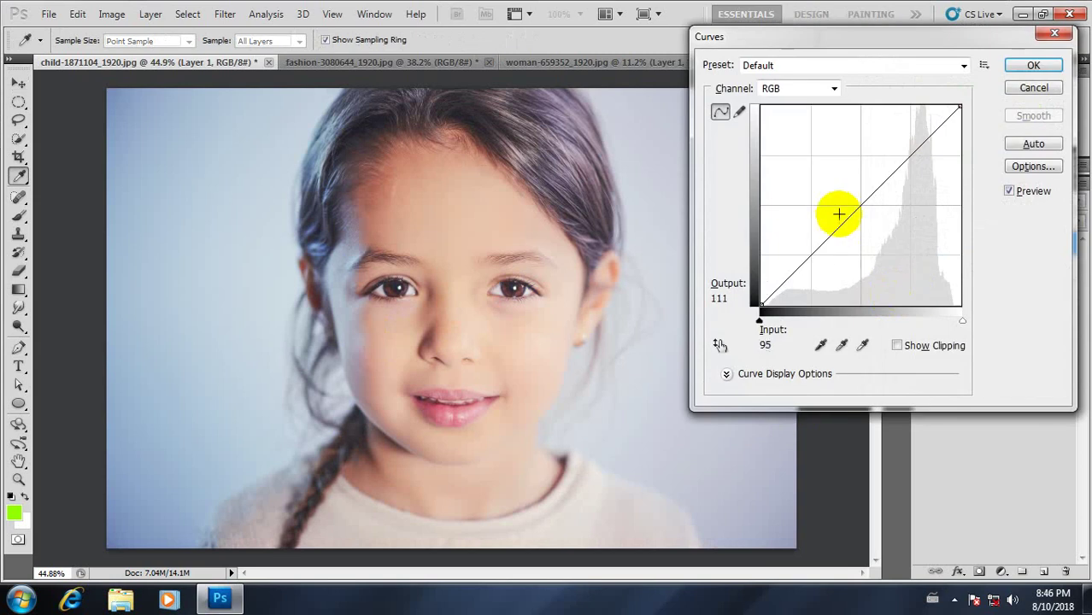
left_click_drag(861, 205, 879, 221)
- Apply the darkening curve and toggle Layer 1's visibility to compare it with the original
left_click(1033, 65)
key("v")
scroll(488, 298, "down", 1)
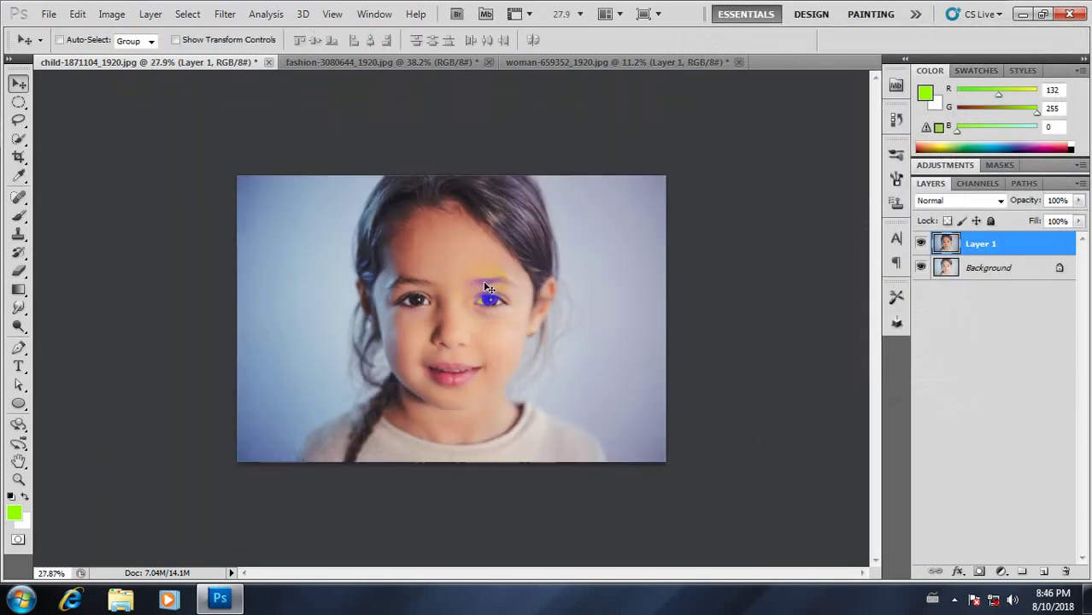
left_click(922, 244)
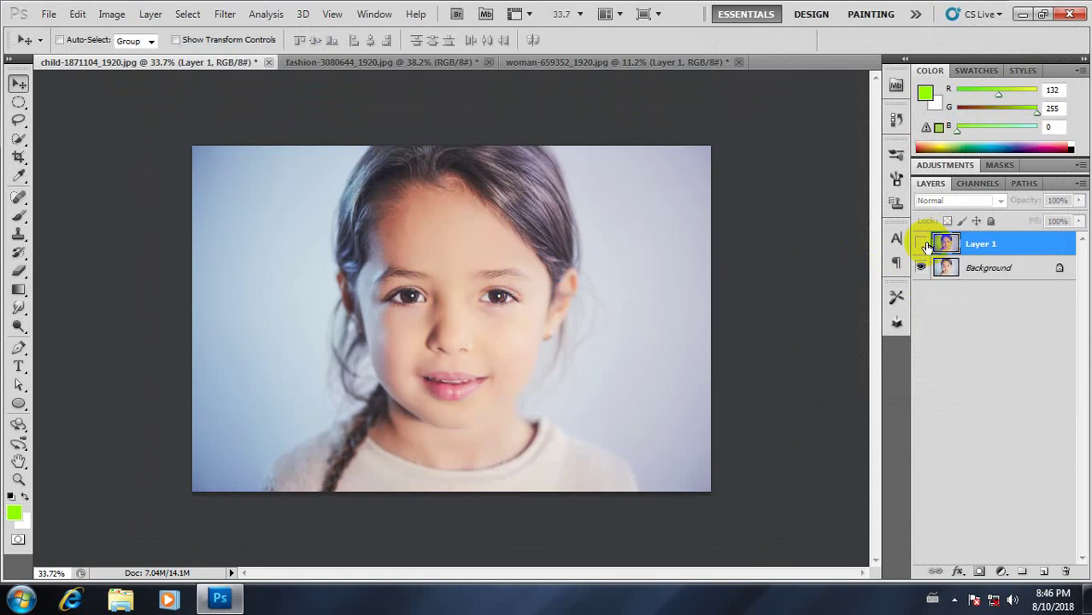
left_click(922, 245)
left_click(922, 244)
left_click(921, 244)
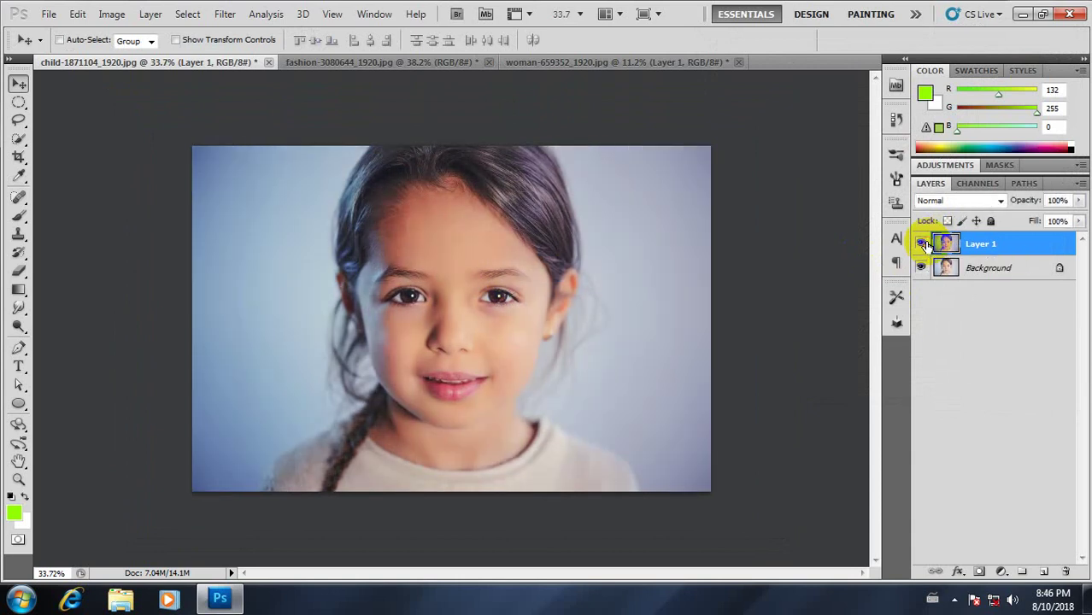
- Merge Layer 1 down into the Background with Ctrl+E
scroll(479, 280, "up", 3)
left_click(466, 267)
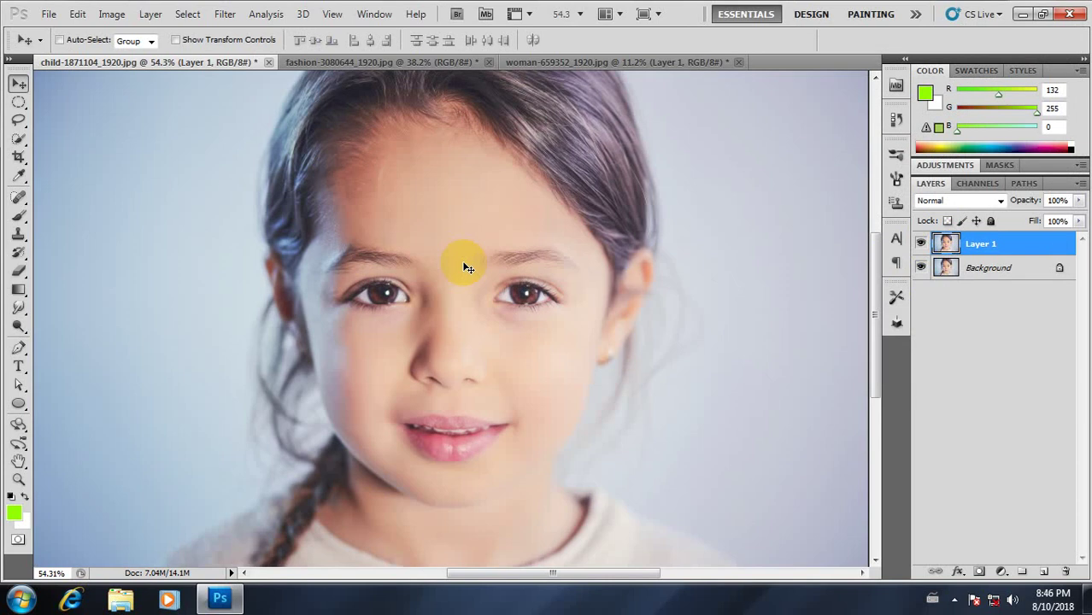
key("ctrl+e")
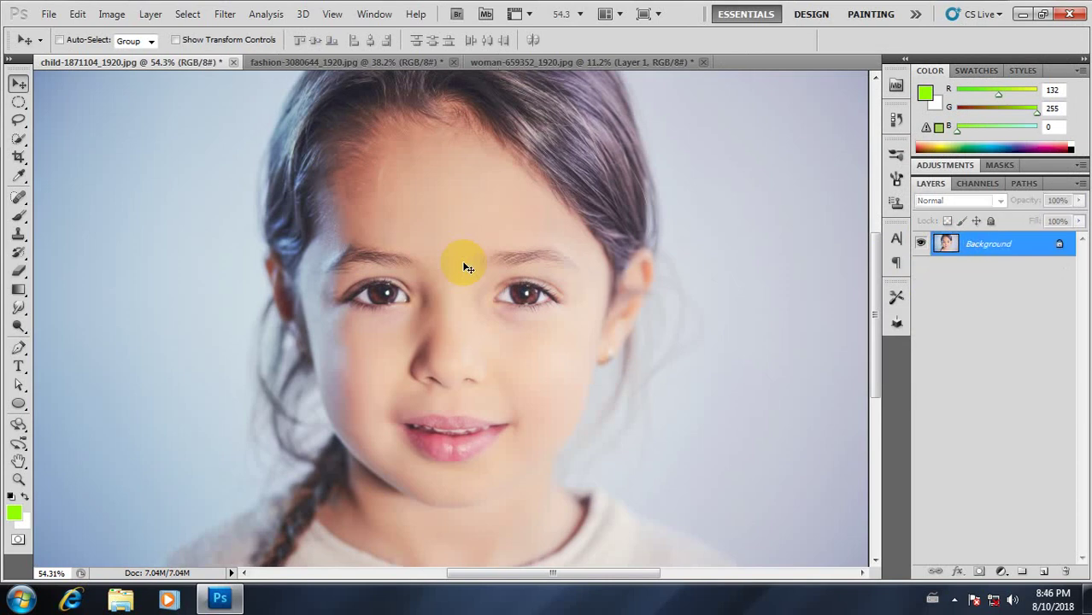
left_click(112, 14)
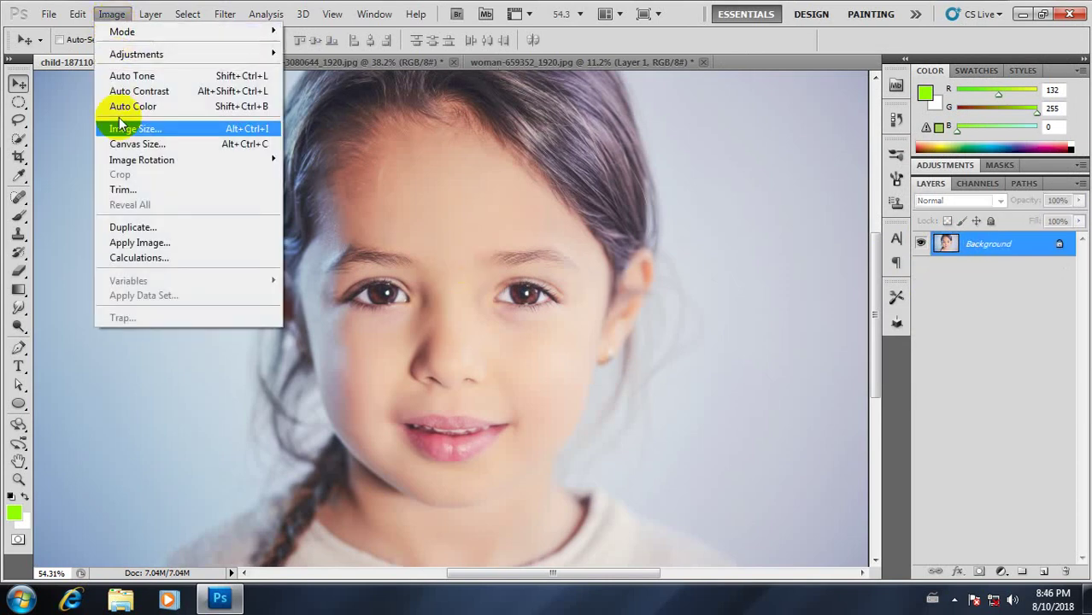
mouse_move(155, 56)
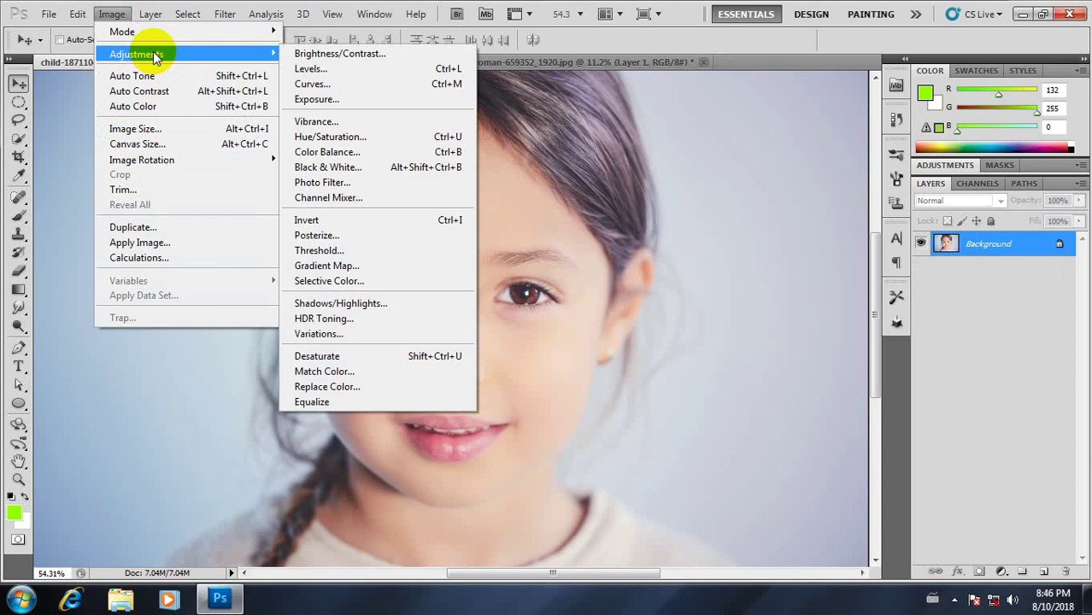
left_click(342, 99)
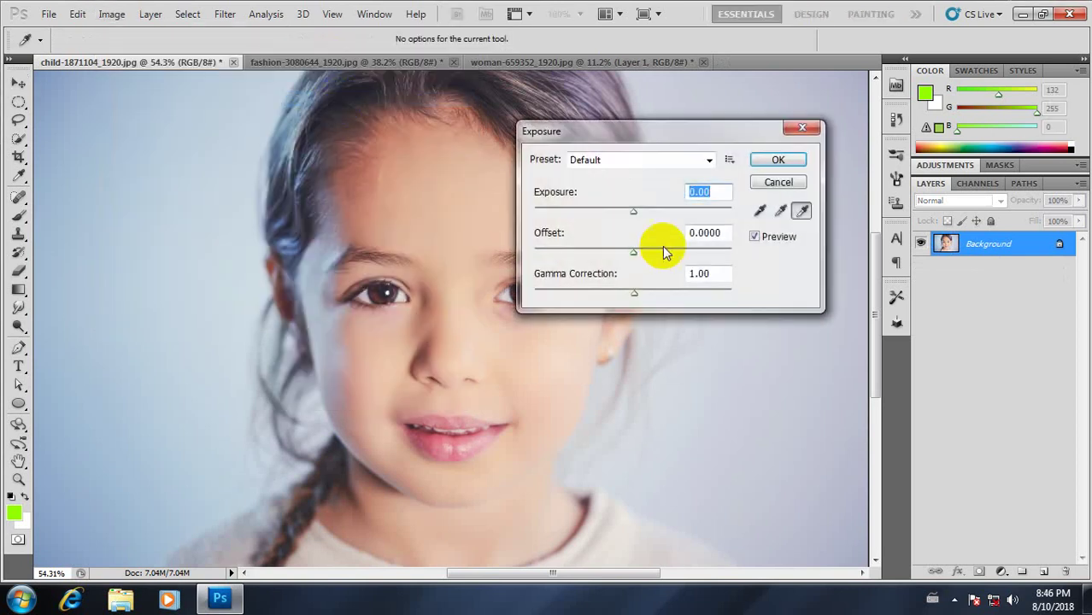
left_click_drag(658, 137, 798, 140)
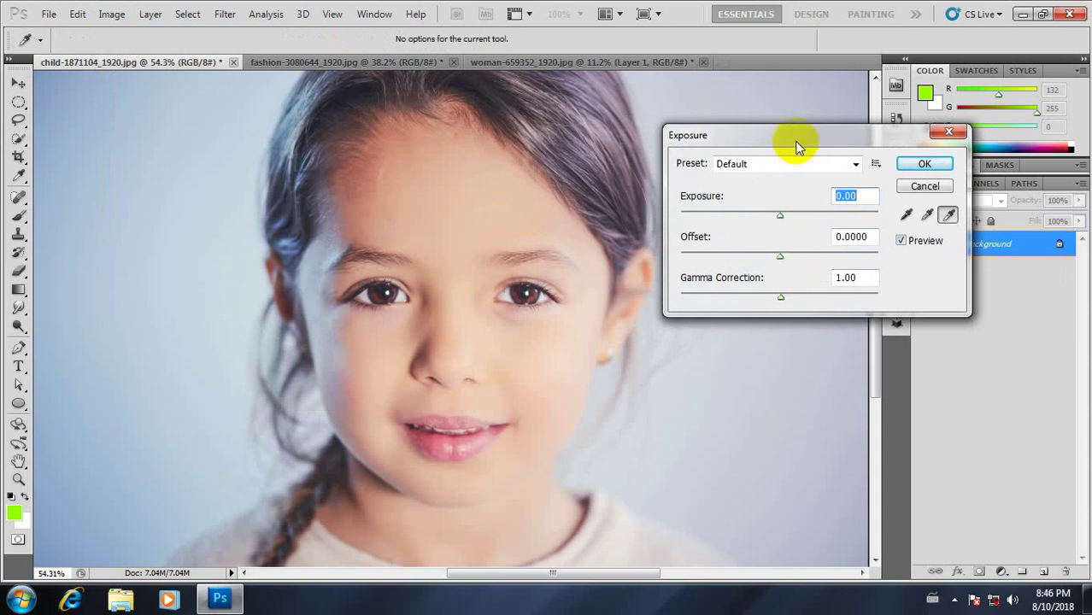
left_click_drag(795, 139, 625, 98)
left_click(779, 92)
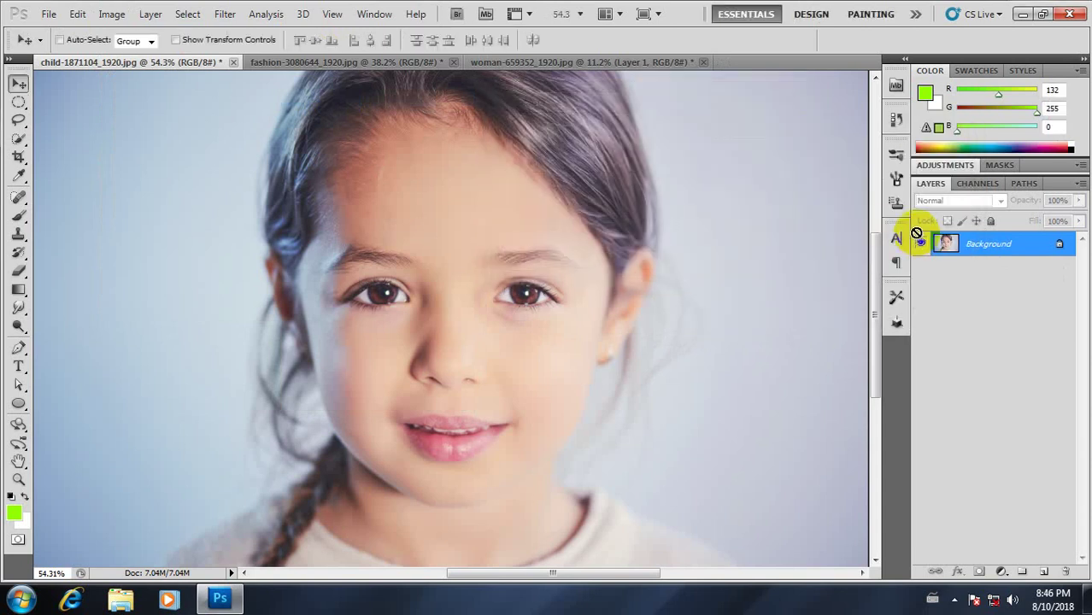
- Duplicate the photo as Layer 1 and set Exposure +0.14, Offset -0.0184, Gamma 0.82
key("ctrl+j")
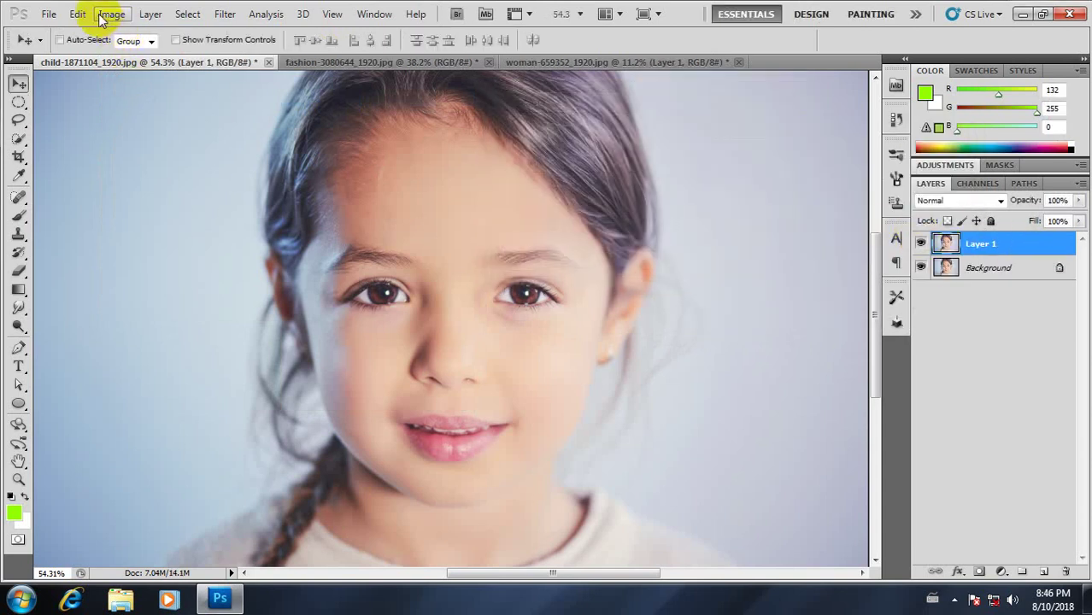
left_click(120, 15)
mouse_move(214, 52)
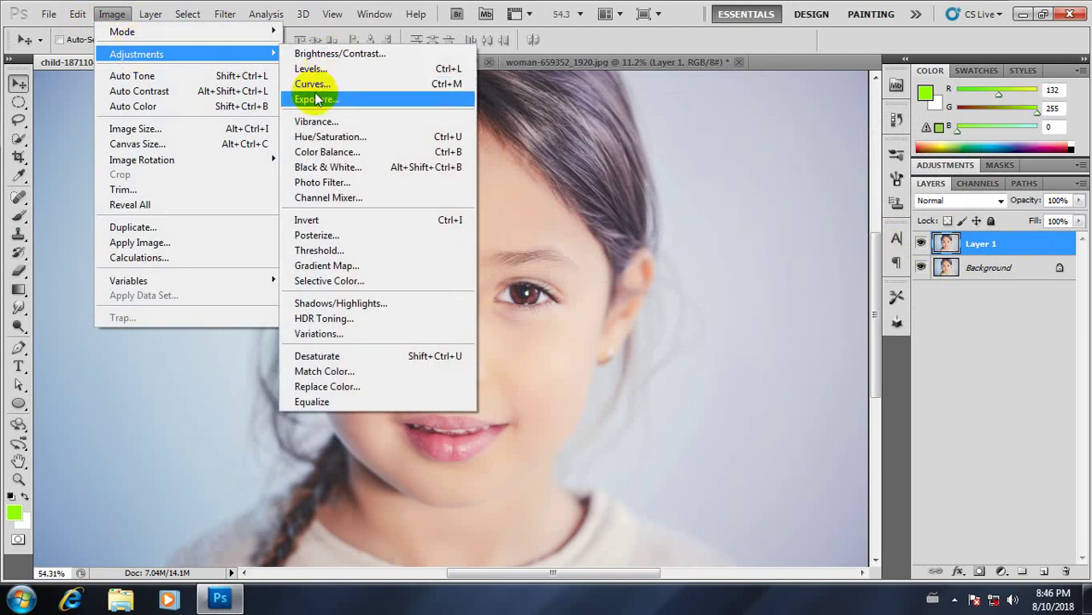
left_click(342, 100)
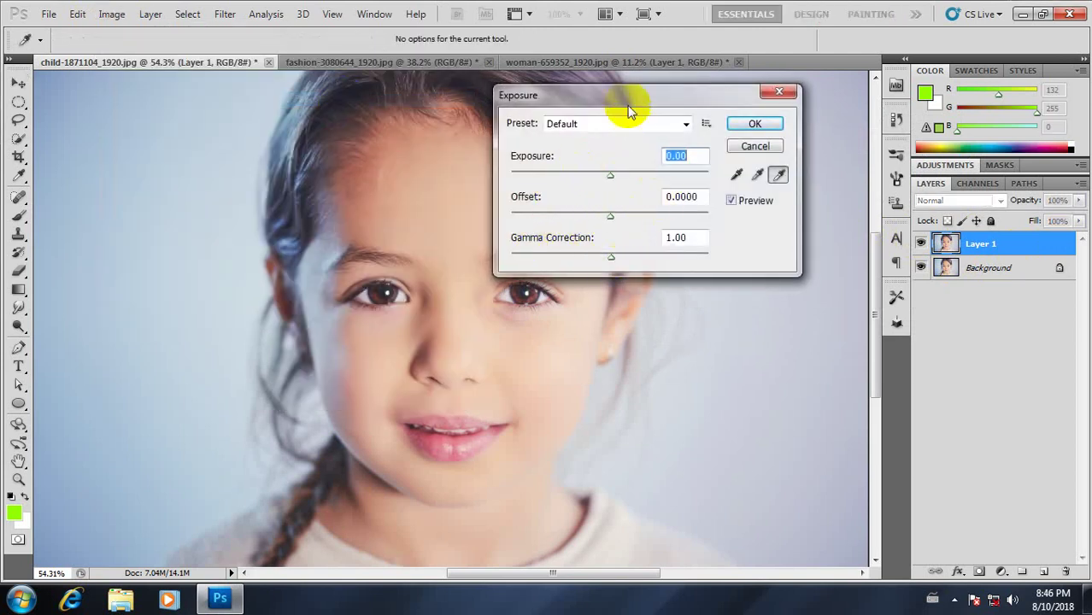
left_click_drag(628, 98, 782, 91)
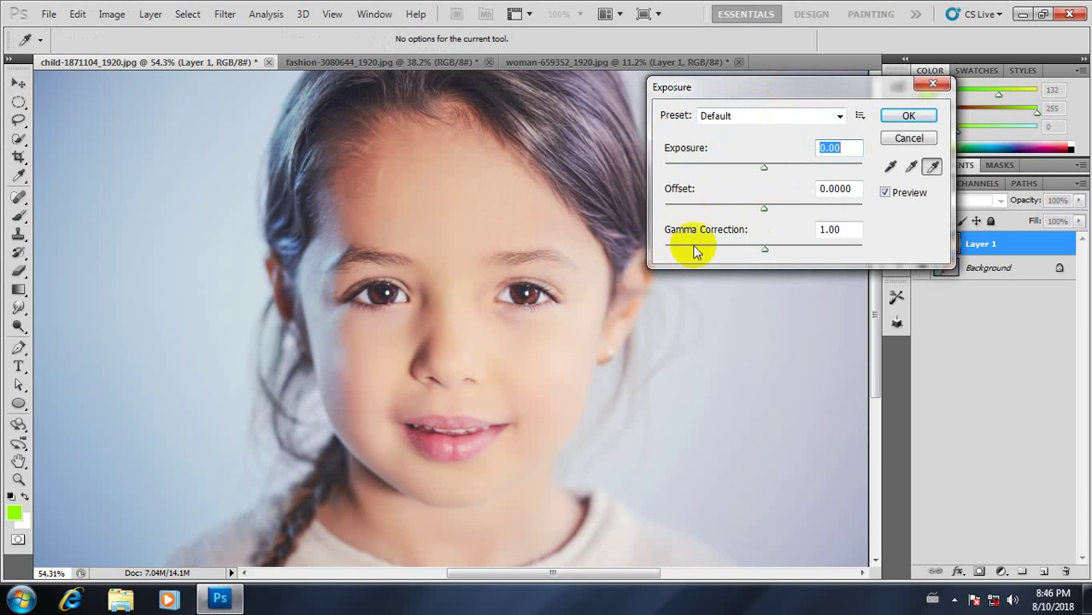
left_click_drag(765, 168, 760, 208)
mouse_move(766, 253)
left_mouse_down()
mouse_move(803, 253)
mouse_move(715, 247)
mouse_move(783, 254)
left_mouse_up()
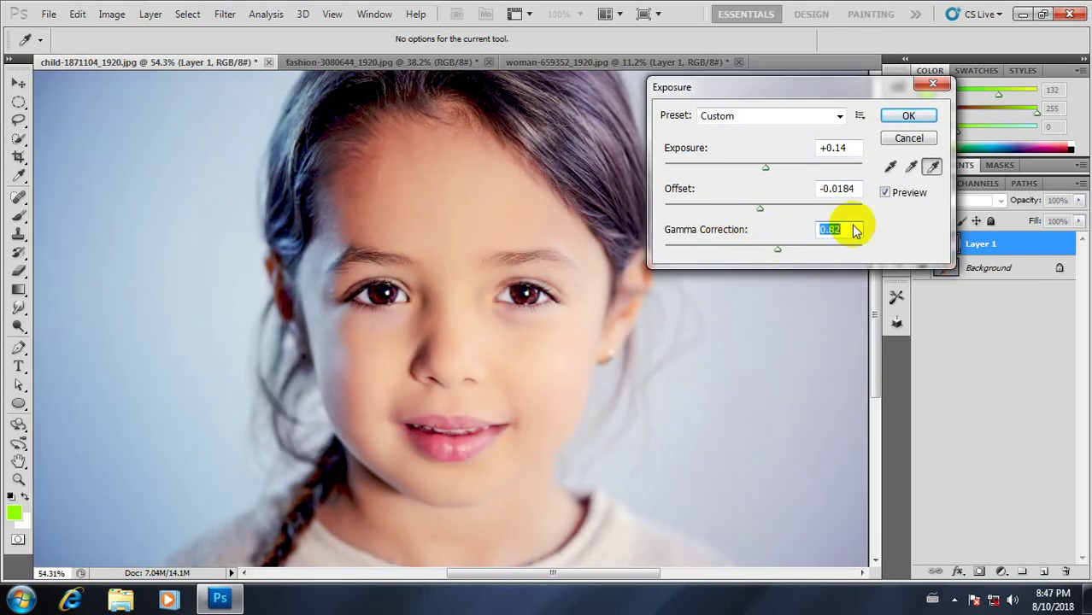
- Toggle the preview to compare with the original, then apply the exposure to Layer 1
left_click(885, 194)
left_click(885, 193)
left_click(885, 193)
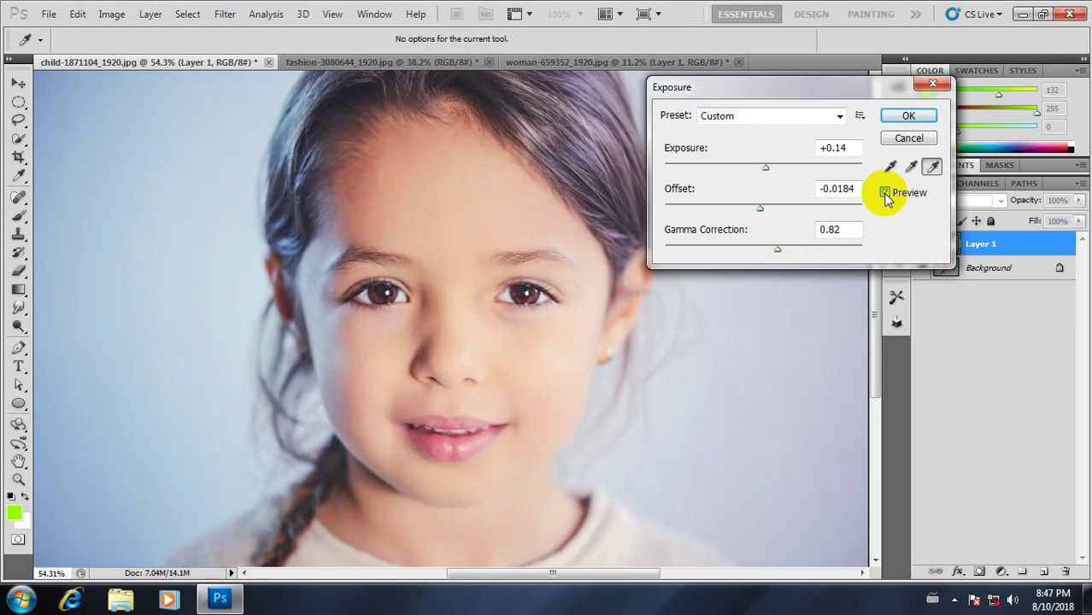
left_click(885, 193)
left_click(884, 194)
left_click(884, 194)
left_click(908, 115)
scroll(491, 285, "down", 2, "alt")
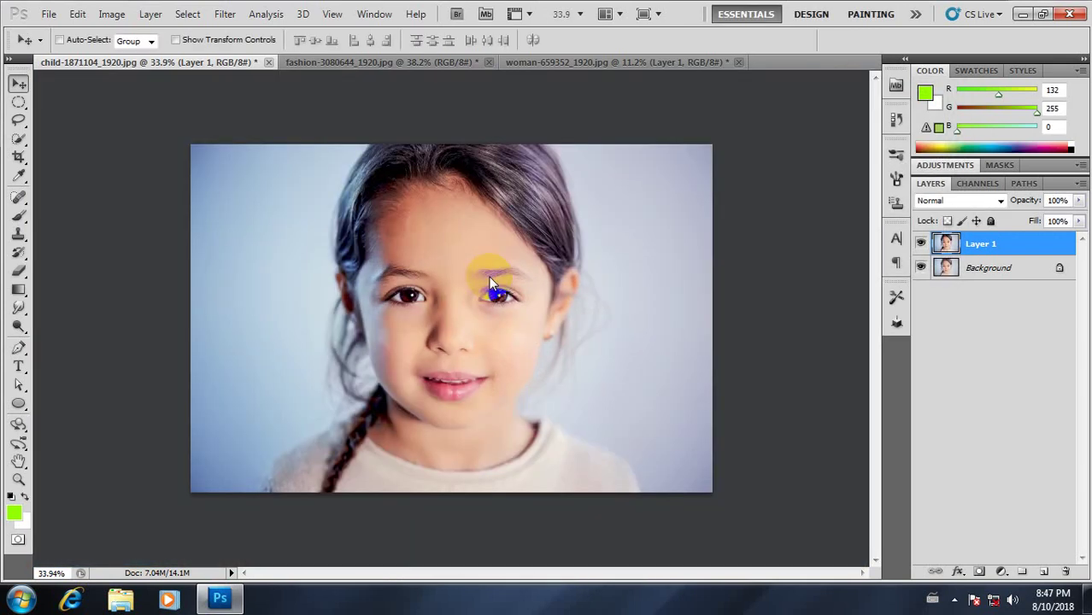
scroll(492, 285, "down", 2, "alt")
scroll(488, 305, "up", 3, "alt")
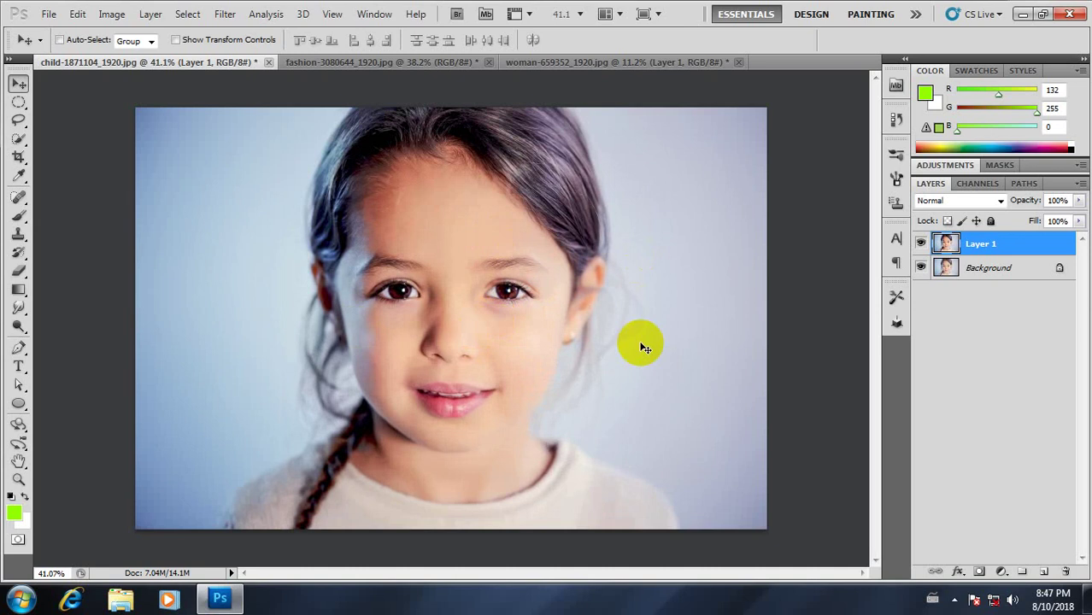
left_click(922, 245)
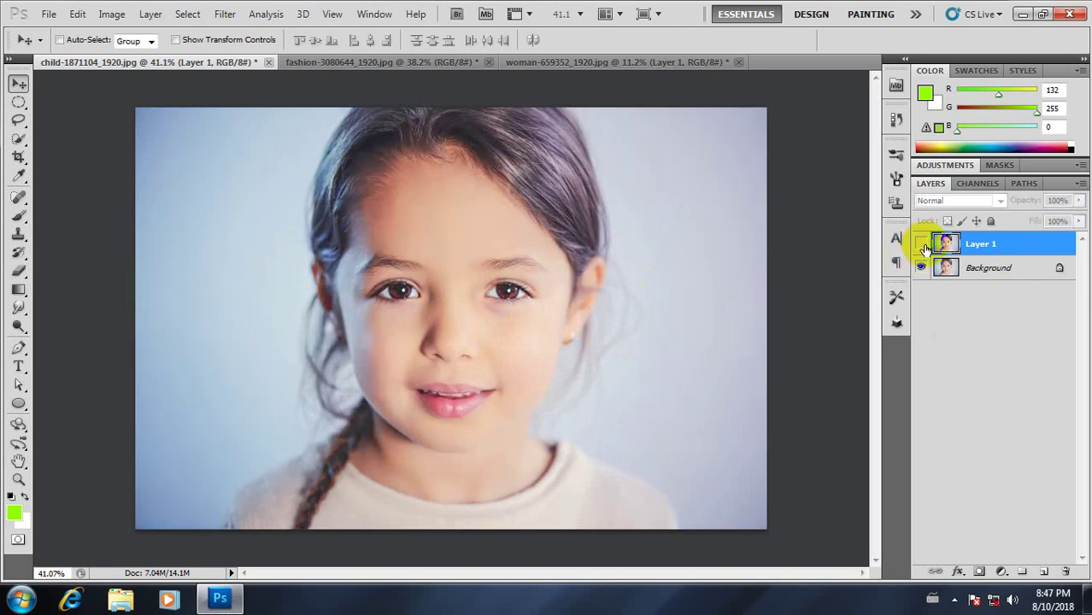
left_click(922, 244)
left_click(922, 244)
left_click(922, 245)
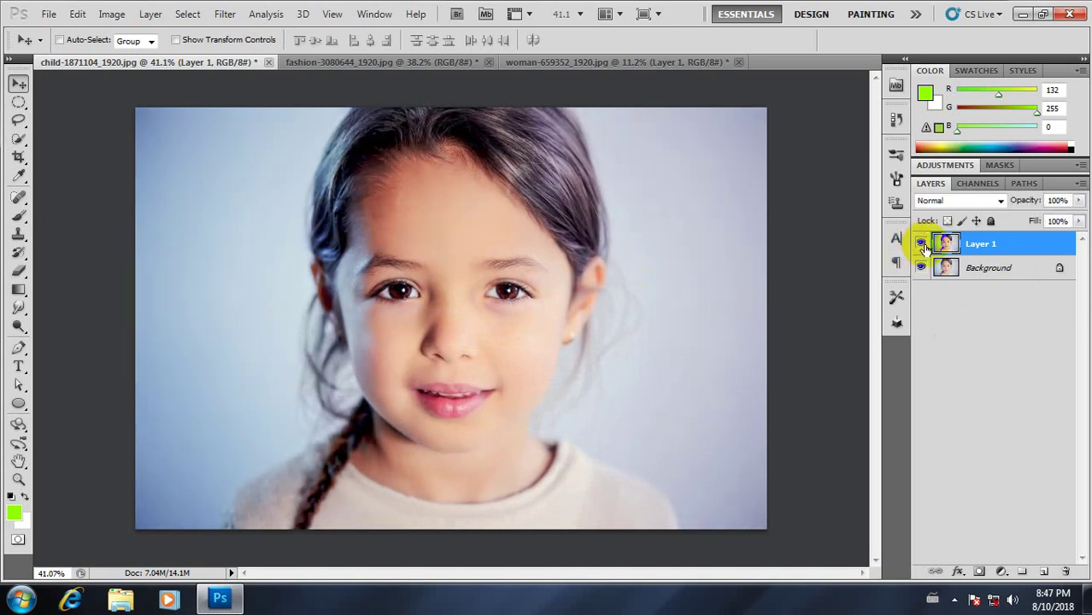
left_click(923, 244)
left_click(922, 244)
left_click(922, 245)
left_click(922, 245)
scroll(469, 316, "down", 2)
scroll(470, 317, "up", 6)
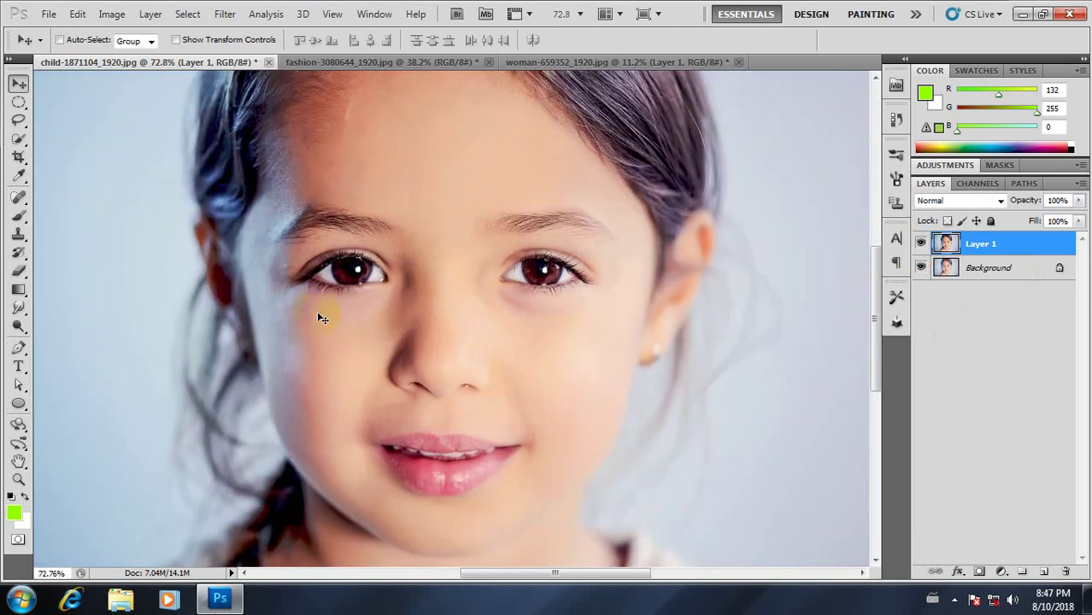
scroll(385, 342, "up", 2)
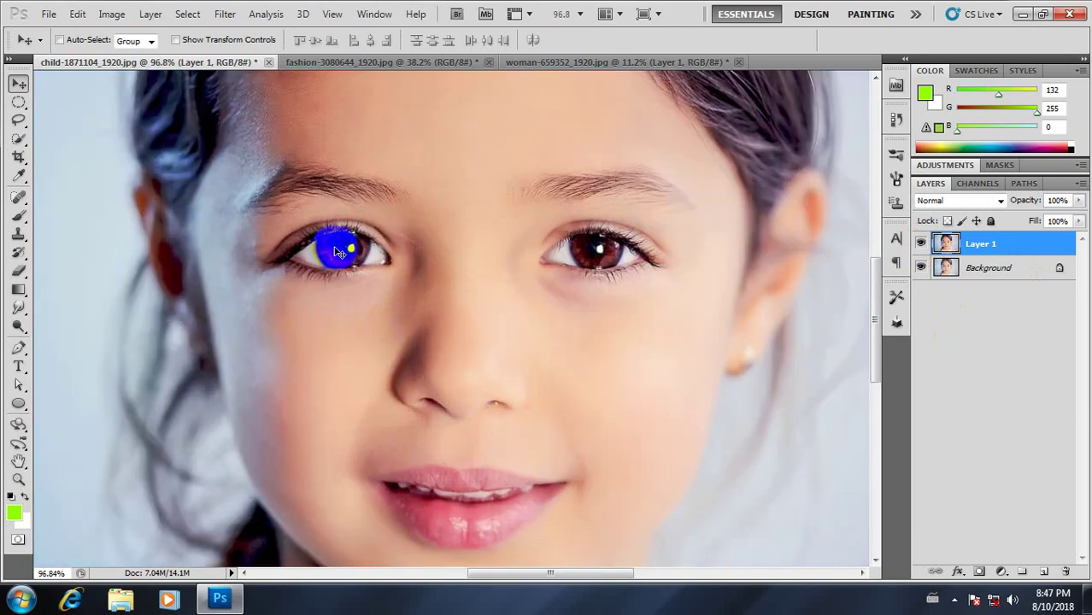
scroll(647, 220, "up", 3)
scroll(513, 231, "down", 5)
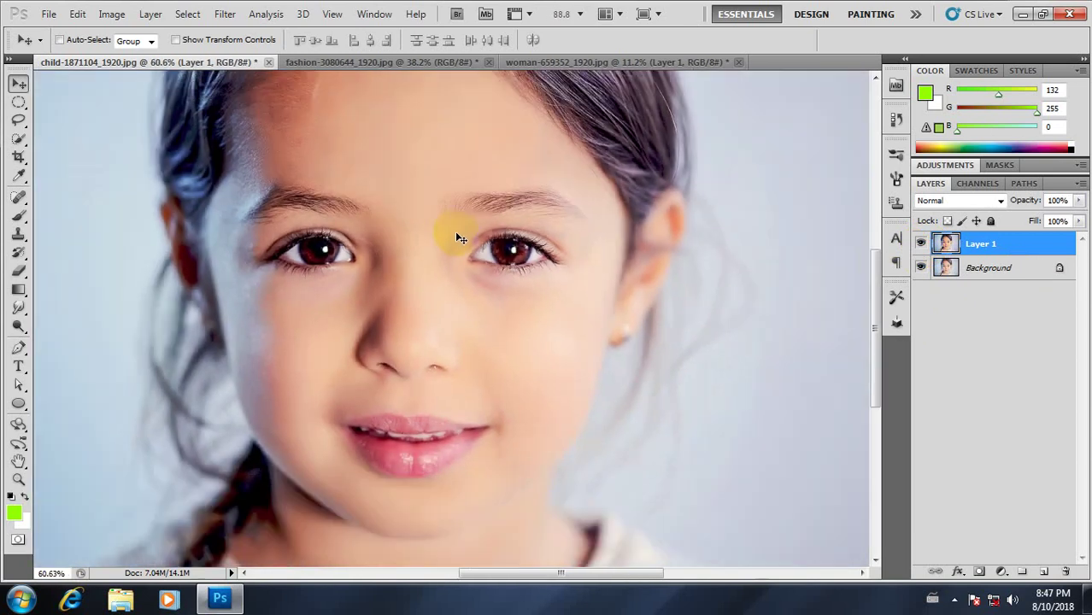
scroll(460, 237, "down", 3)
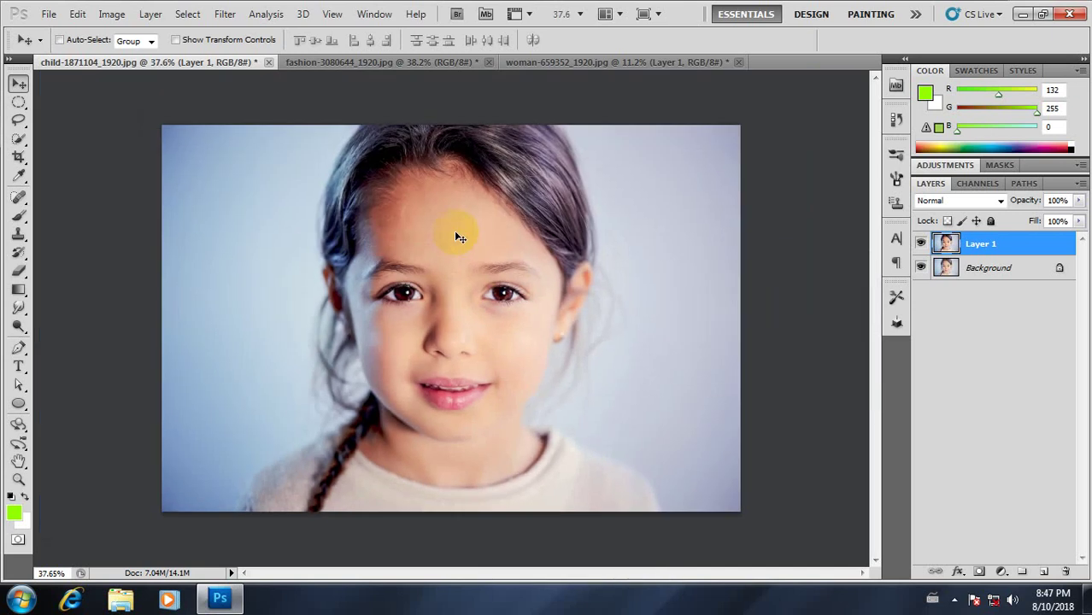
scroll(458, 236, "down", 2)
scroll(467, 234, "up", 3)
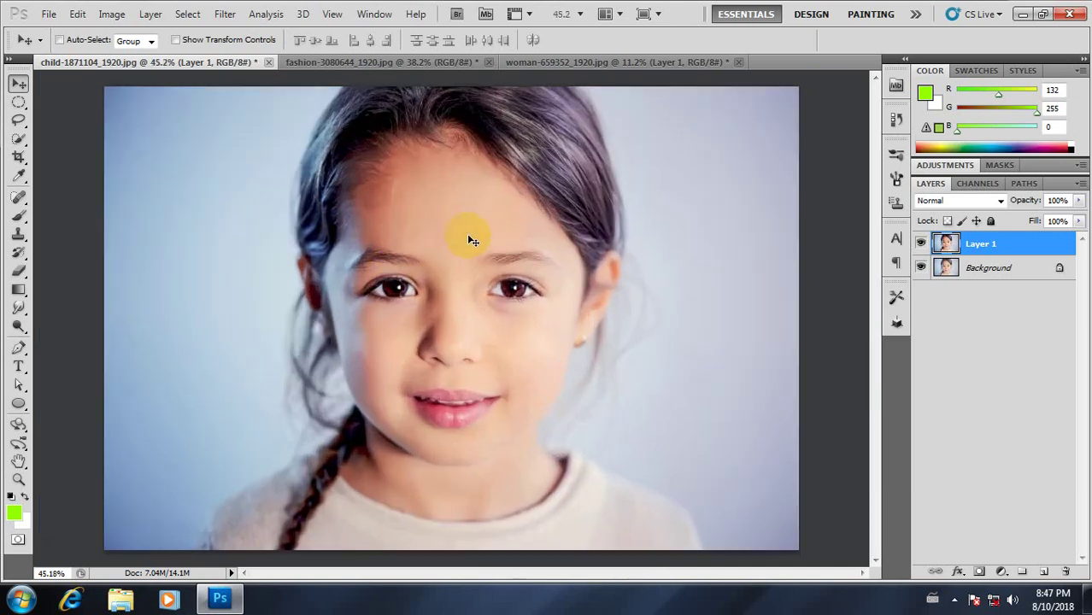
left_click(112, 14)
mouse_move(197, 54)
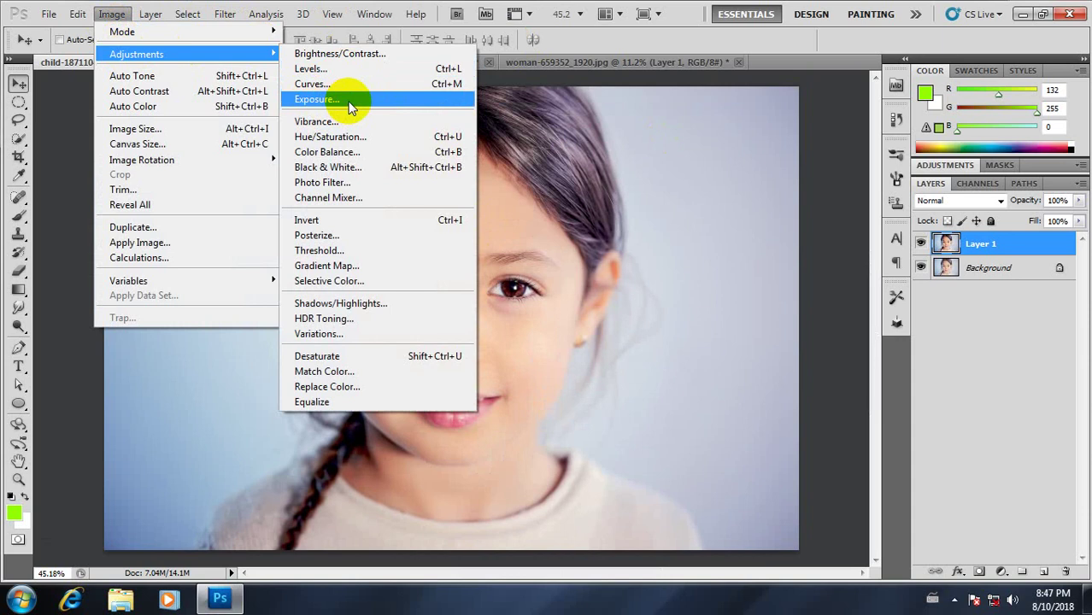
left_click(590, 132)
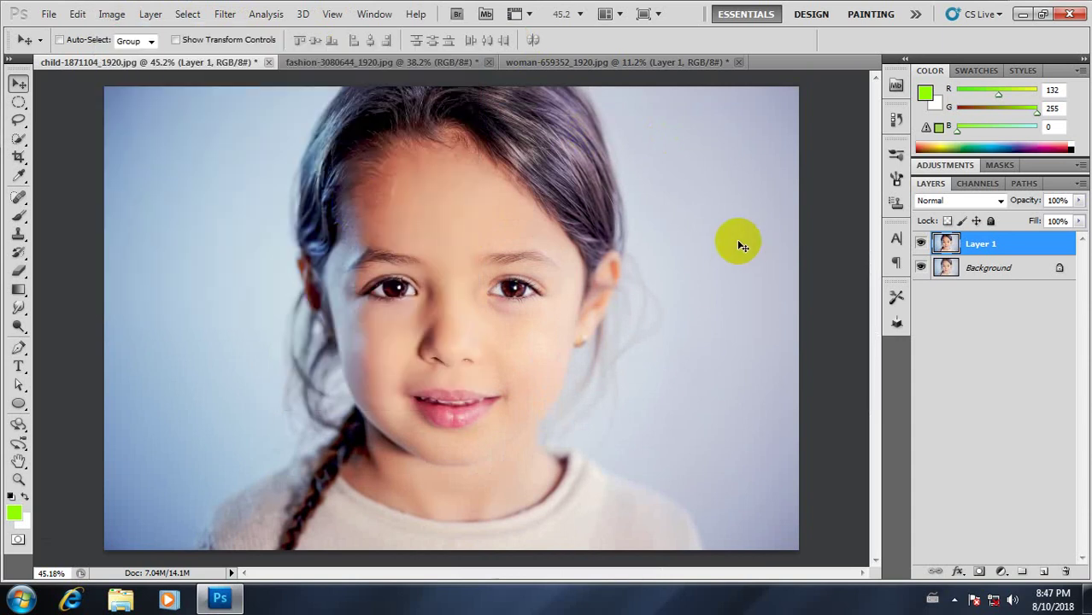